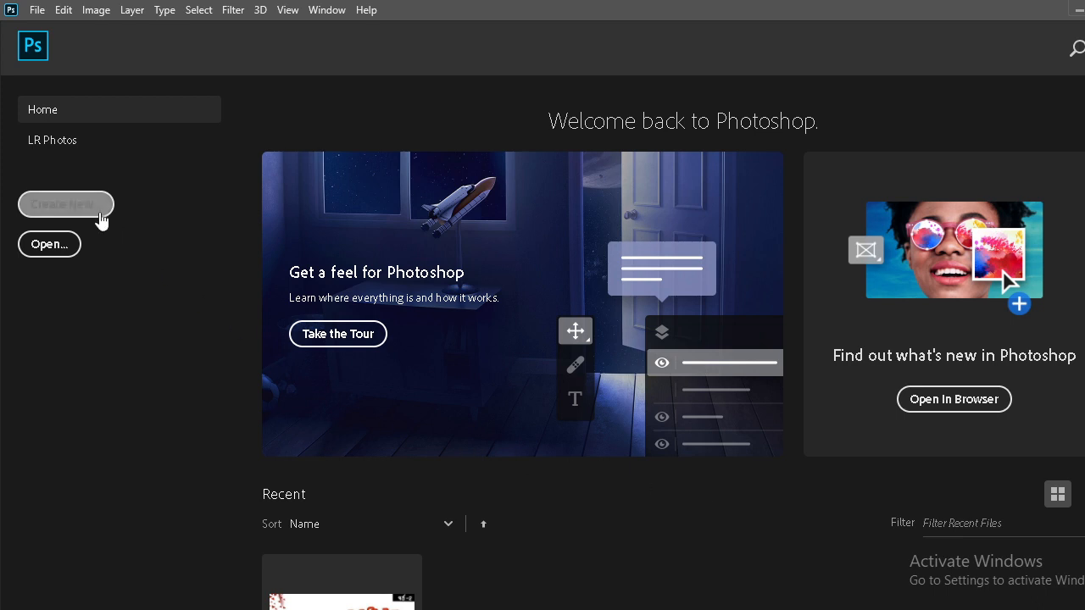
Create a new 2000 x 1333 pixel RGB document at 72 pixels/inch with a white background.
click(95, 212)
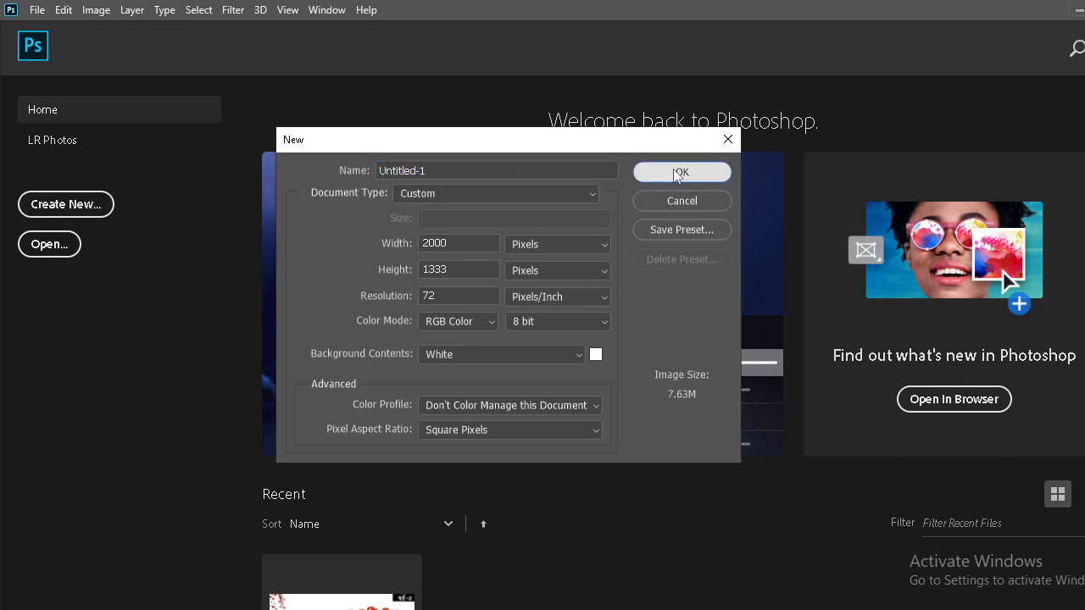
click(668, 171)
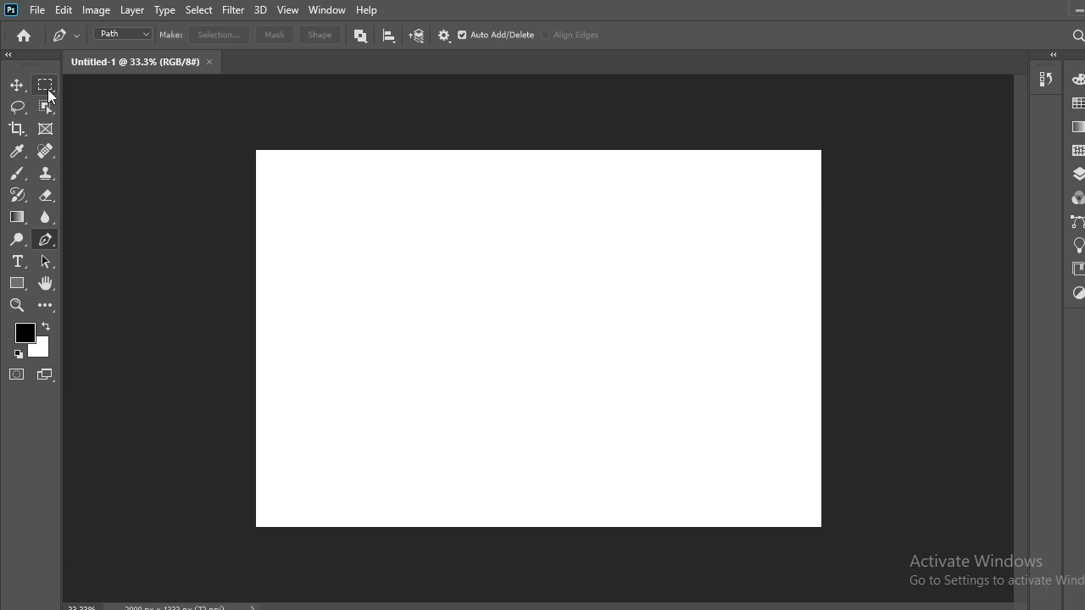
Select a large rectangular area in the middle of the canvas and fill it with the black foreground colour.
click(48, 89)
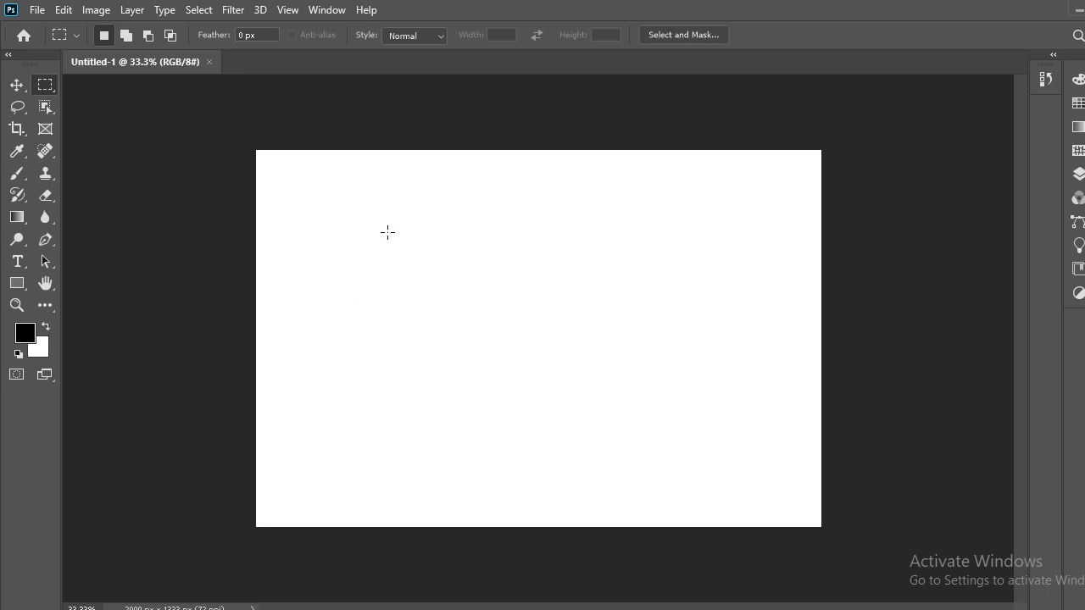
drag(381, 225, 721, 417)
key(ctrl+Delete)
key(alt+Delete)
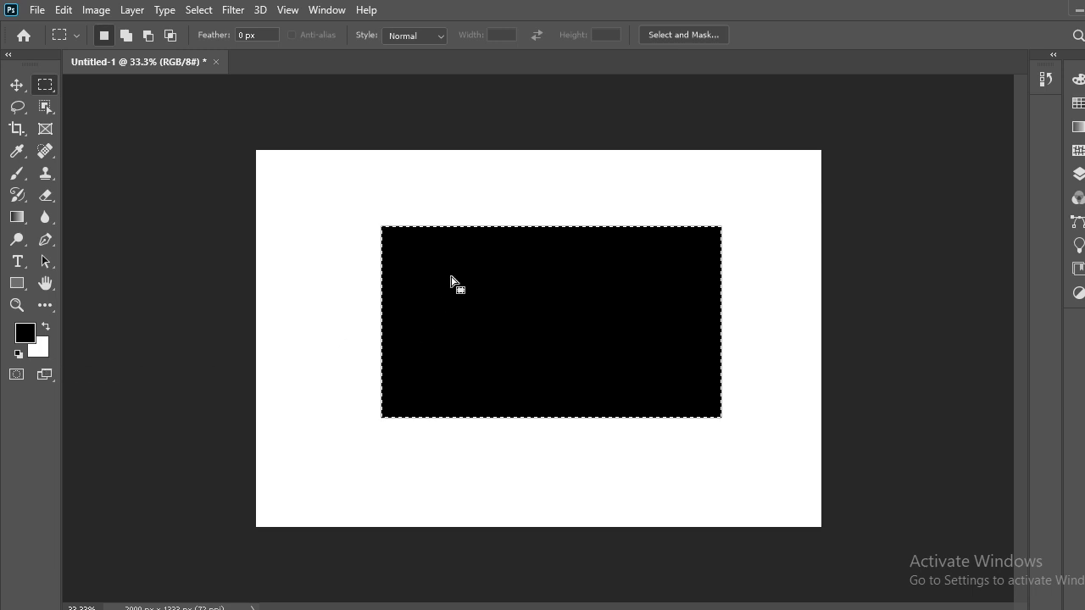
Set the background colour to bright red and the foreground colour to green 46df0a.
click(39, 349)
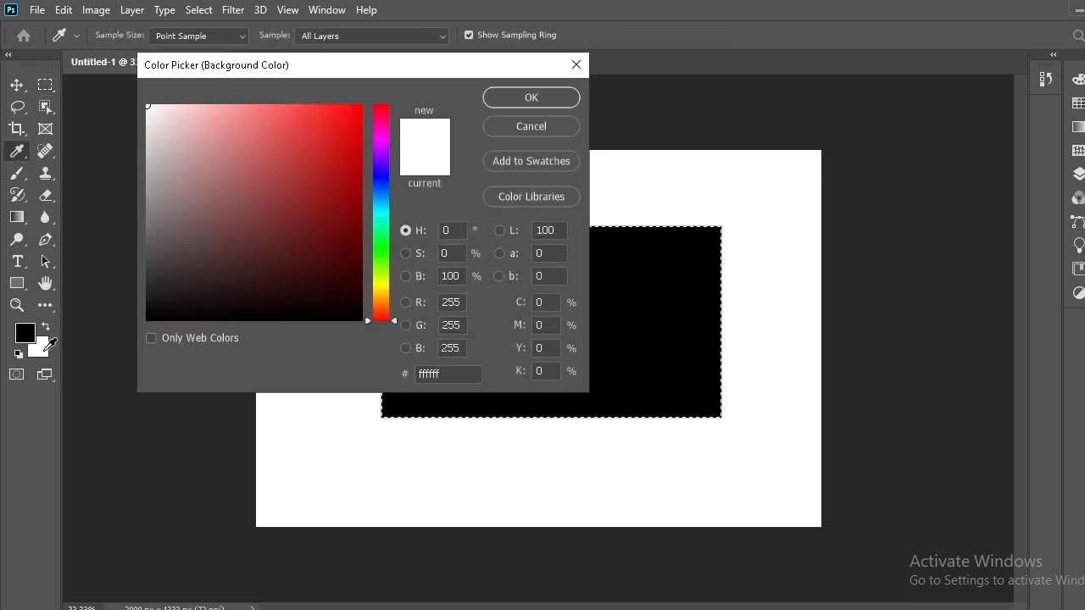
click(355, 105)
click(510, 100)
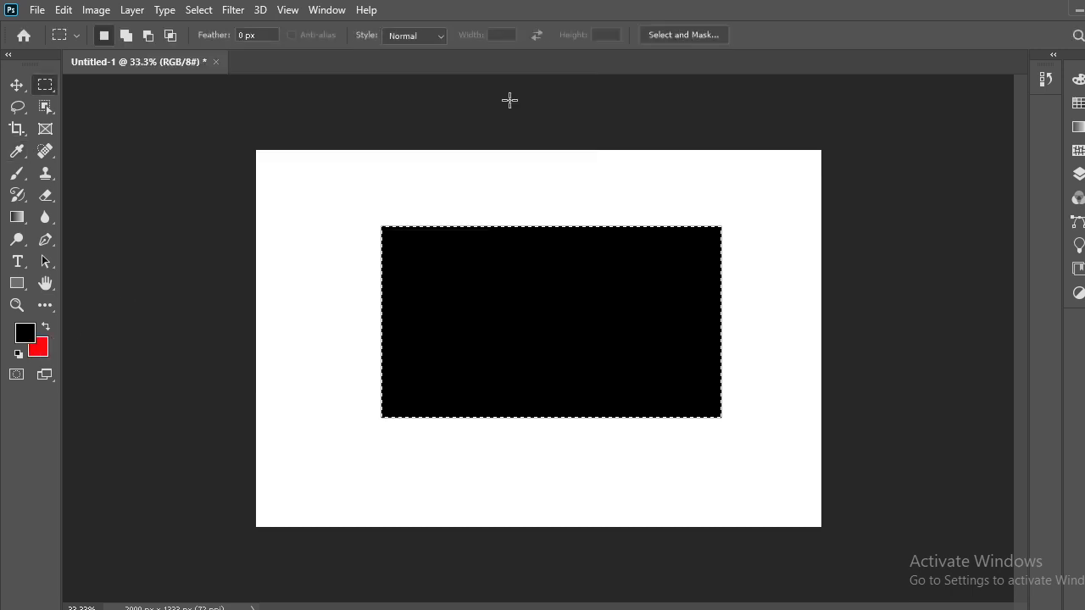
click(25, 333)
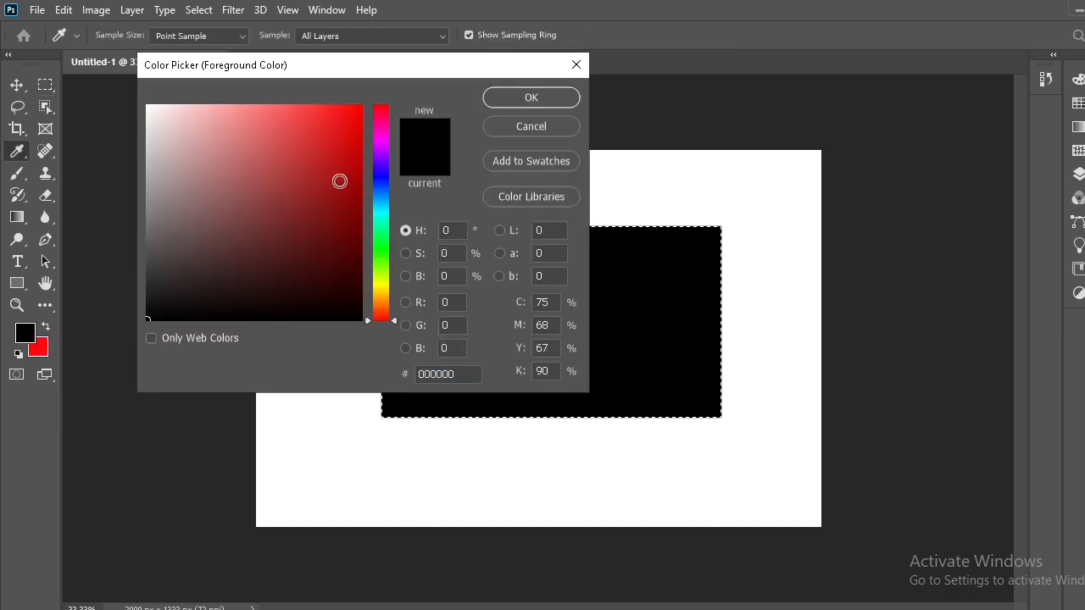
drag(394, 311, 394, 259)
click(352, 131)
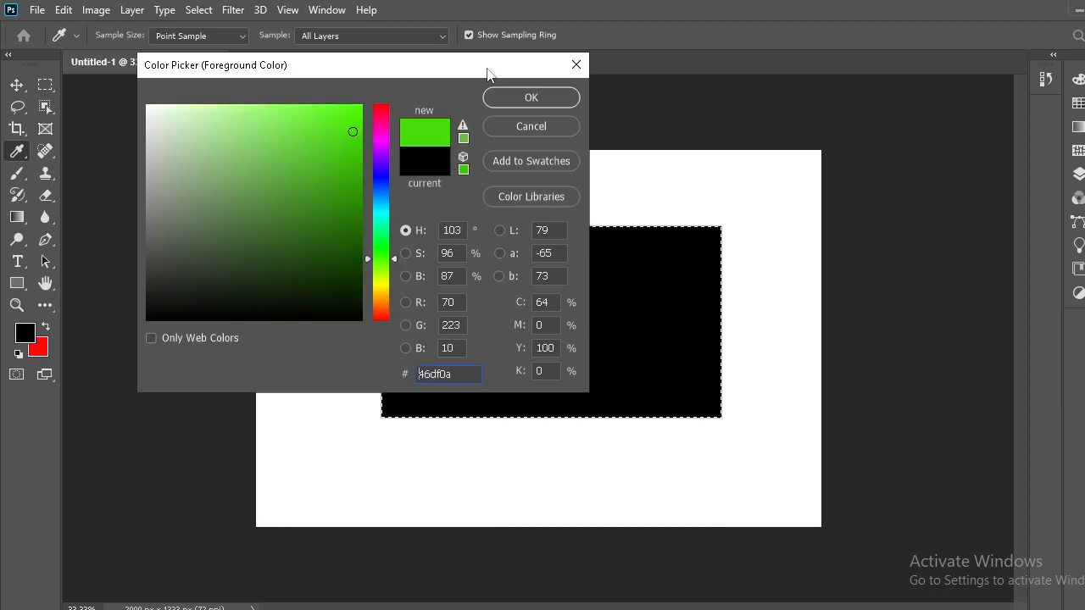
click(551, 96)
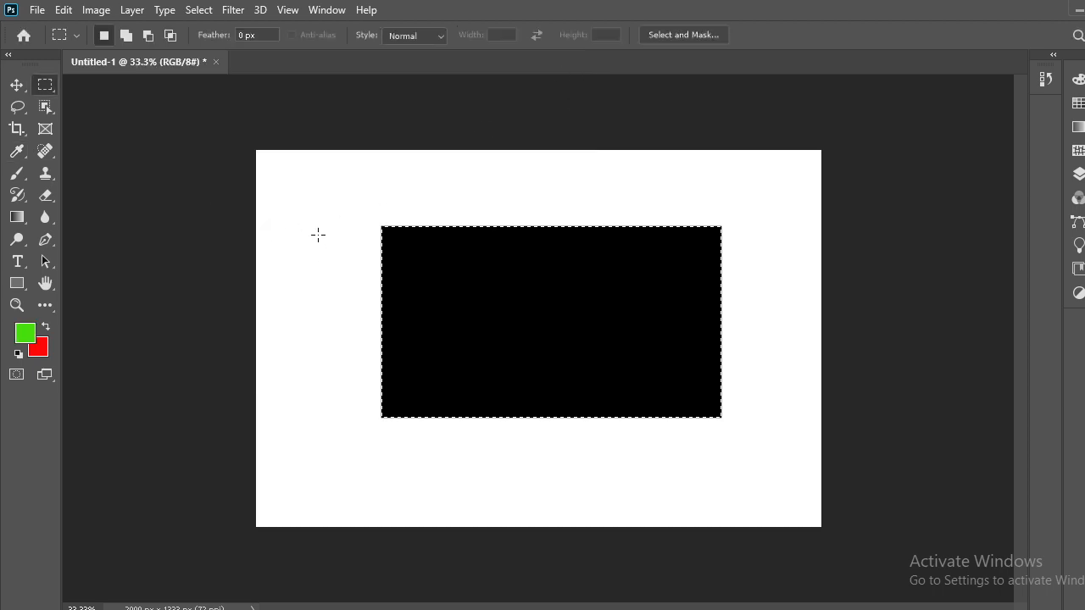
Fill a tall rectangular selection beside the black rectangle with the red background colour and a wide one below it with the green foreground colour.
drag(293, 194, 353, 376)
key(ctrl+BackSpace)
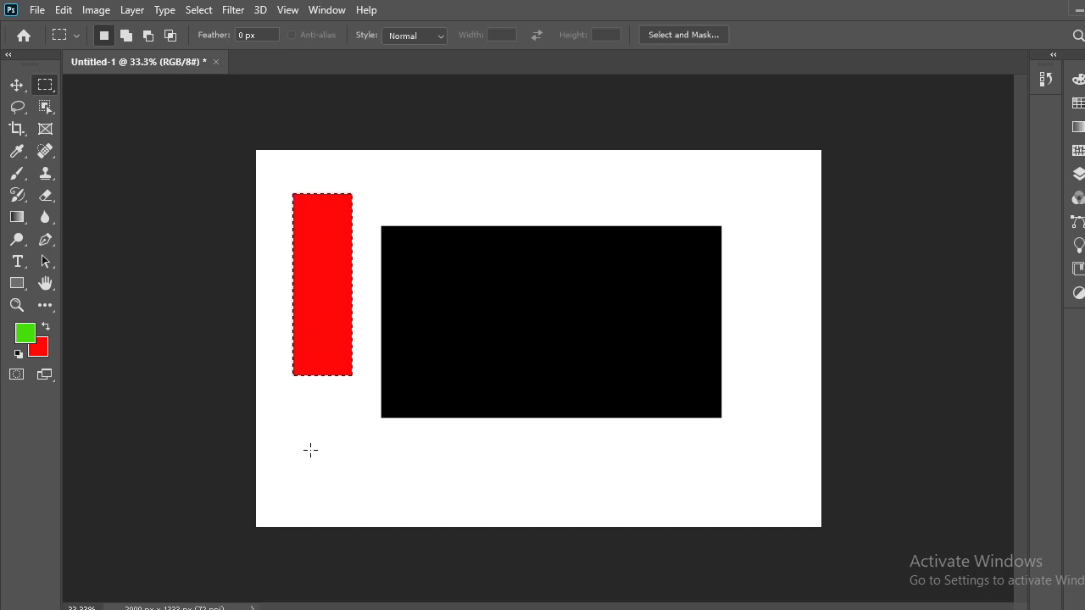
drag(308, 431, 581, 509)
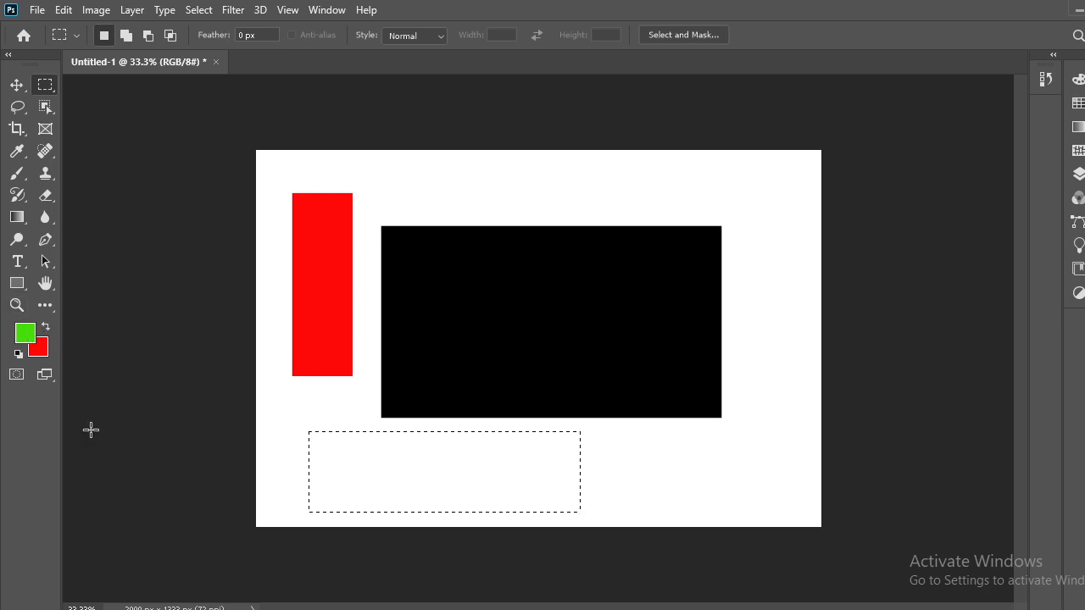
key(alt+BackSpace)
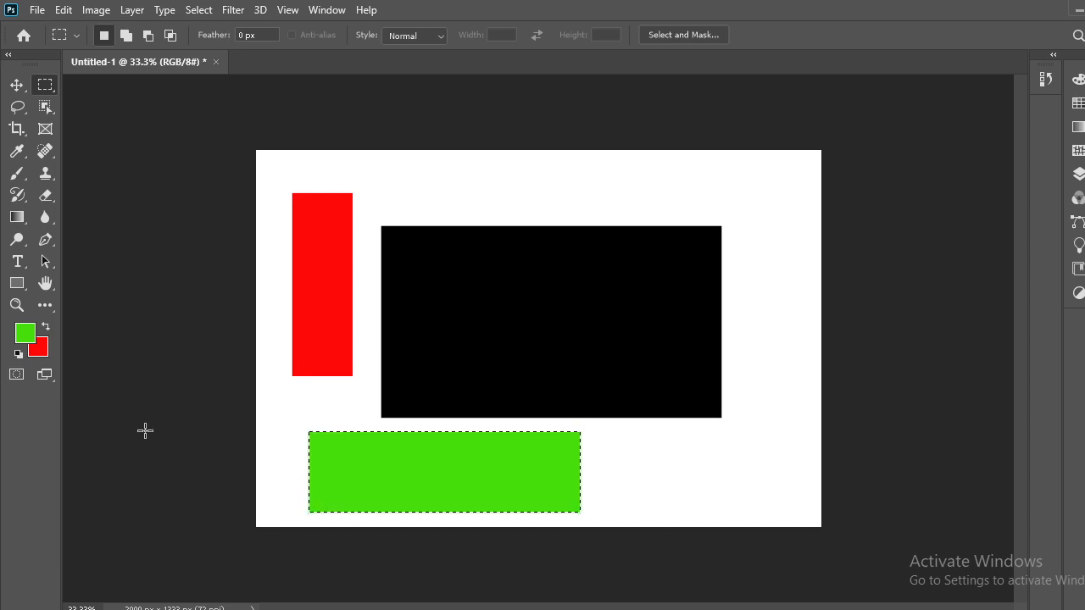
Shift the selection outline partly off the green rectangle and try moving the filled shapes with the Move tool.
drag(466, 480, 581, 467)
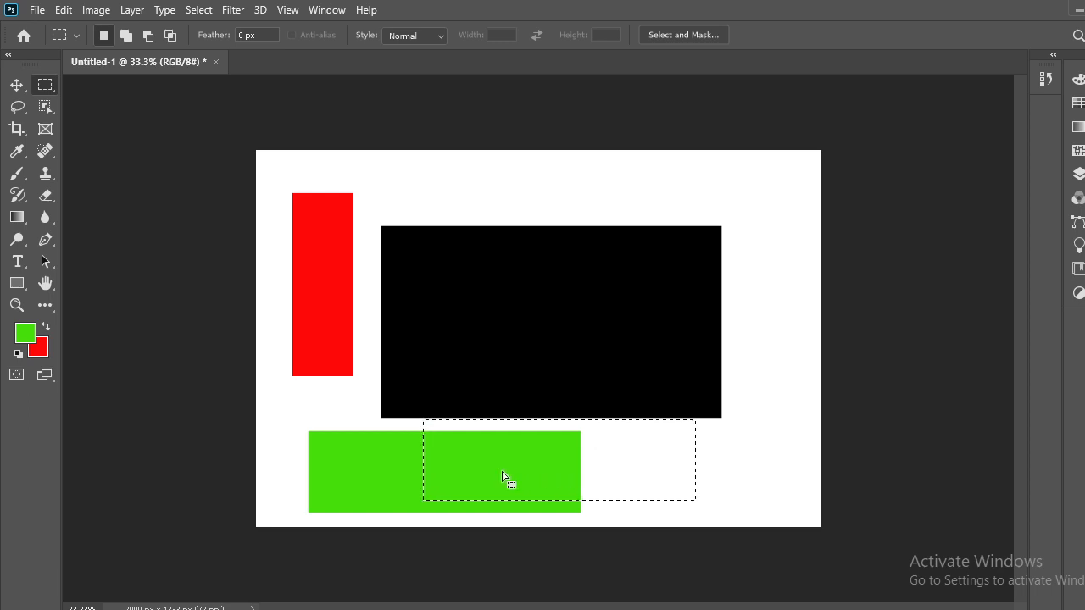
click(17, 88)
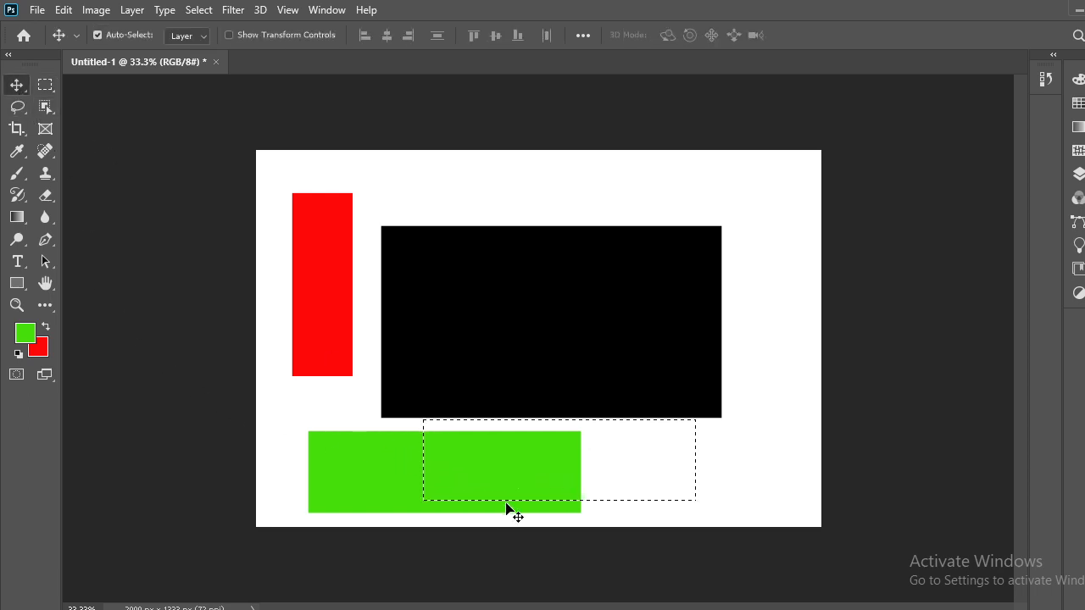
drag(509, 509, 539, 489)
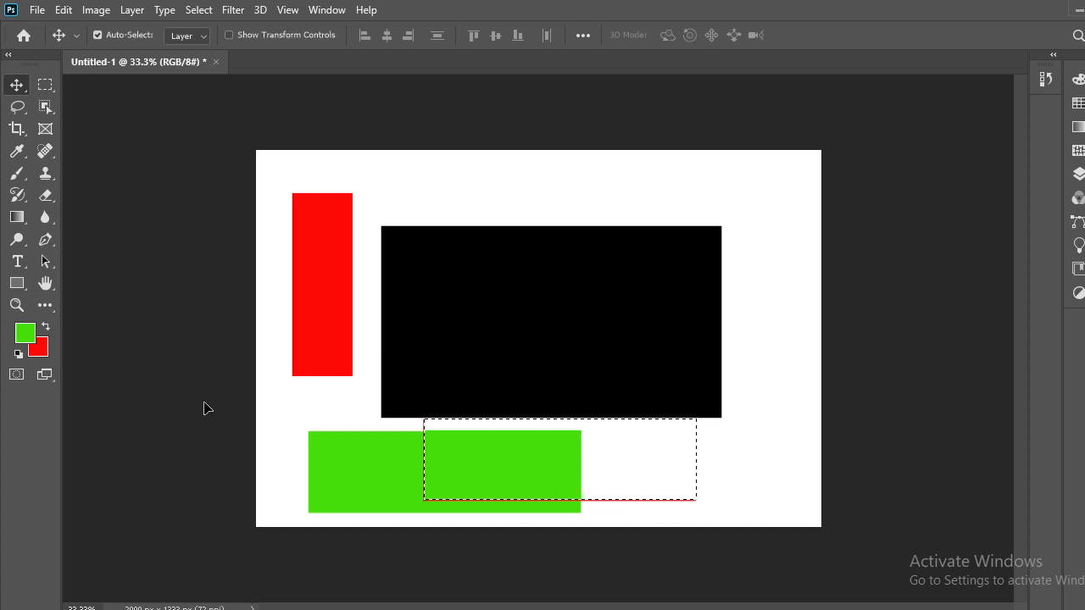
click(53, 83)
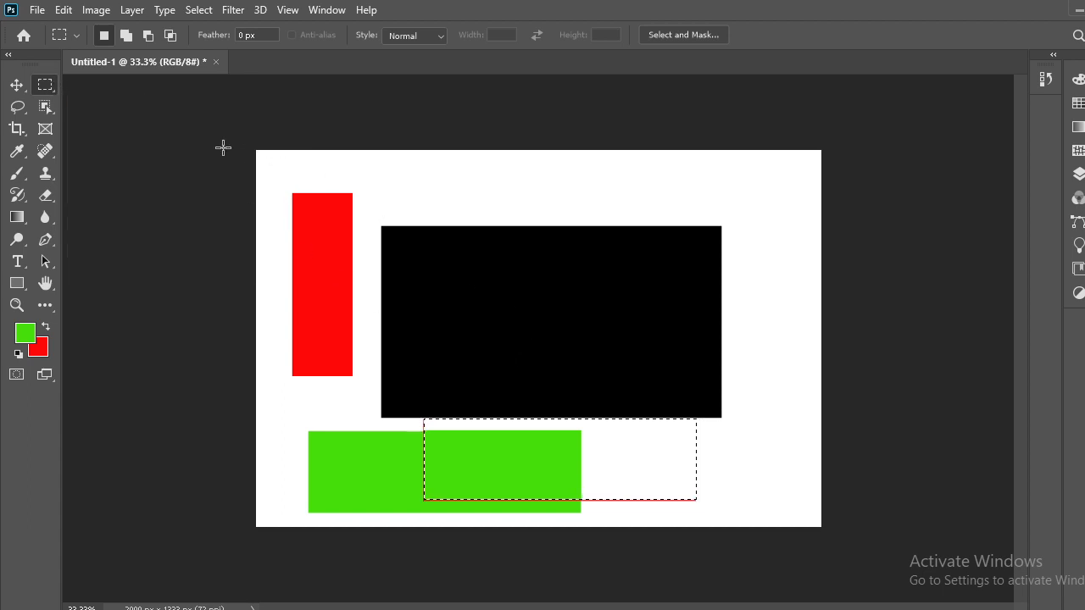
click(17, 85)
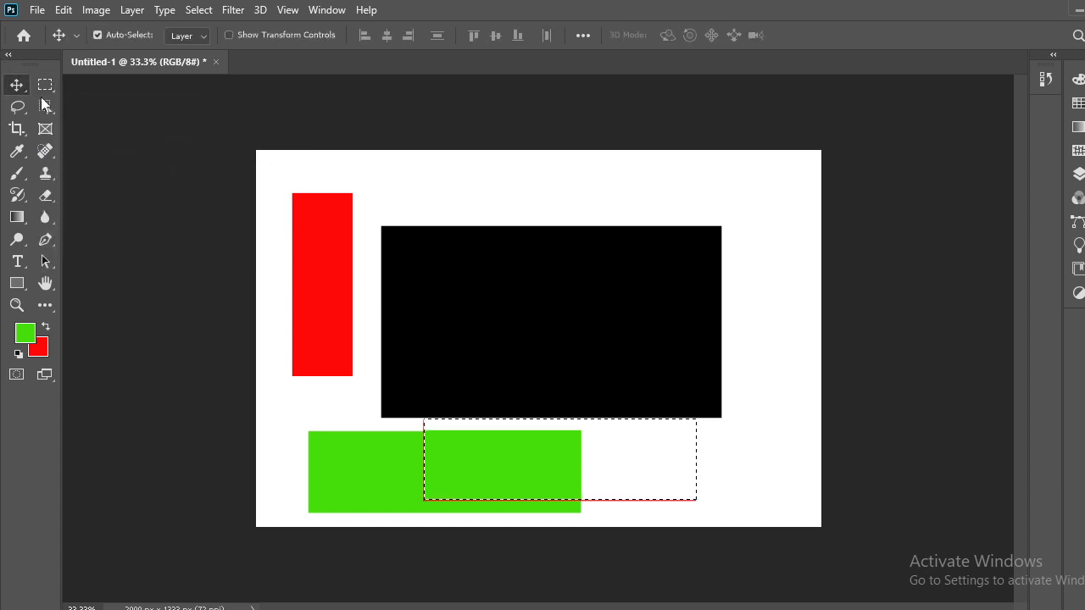
drag(327, 247, 373, 356)
key(shift+F5)
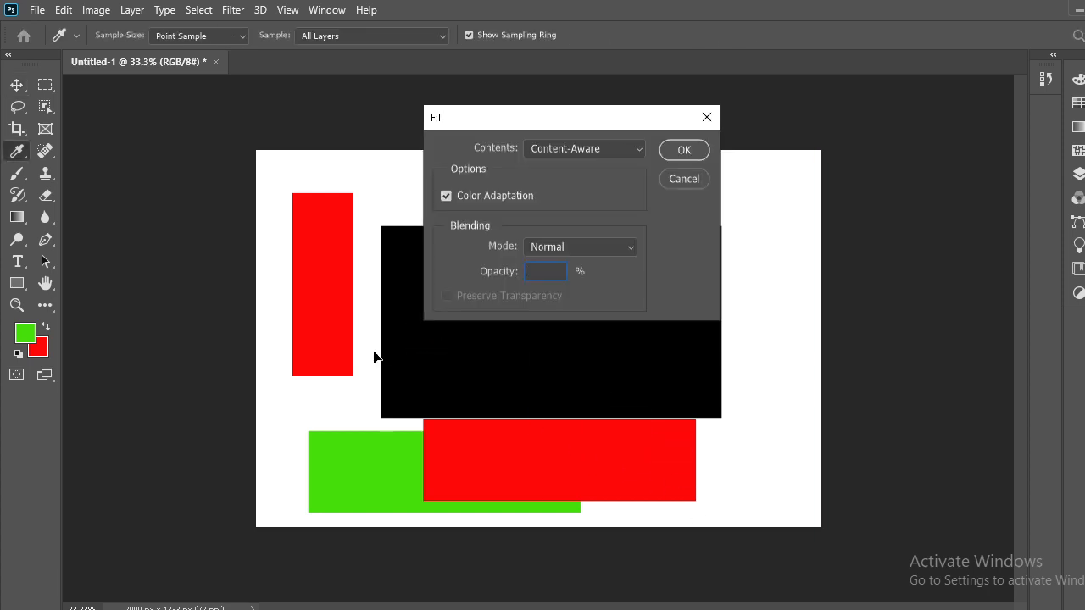
click(688, 180)
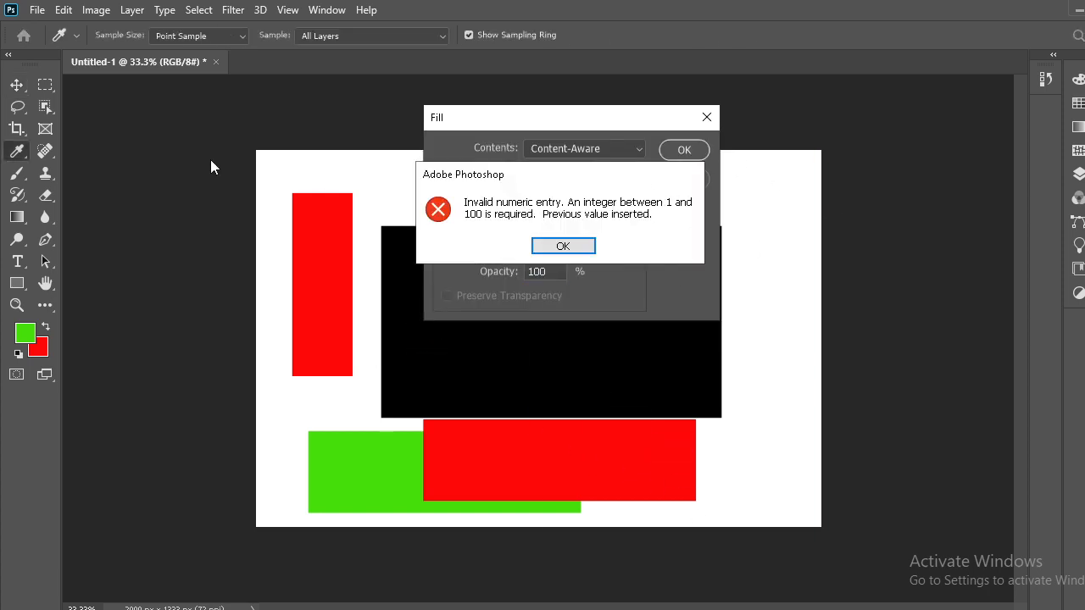
click(559, 244)
key(v)
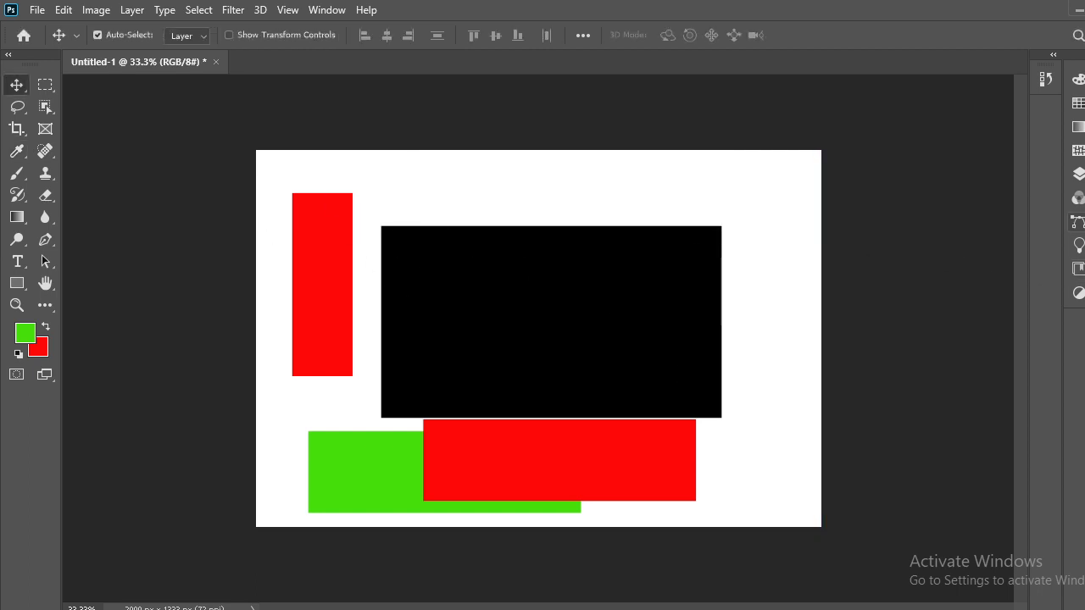
click(1078, 174)
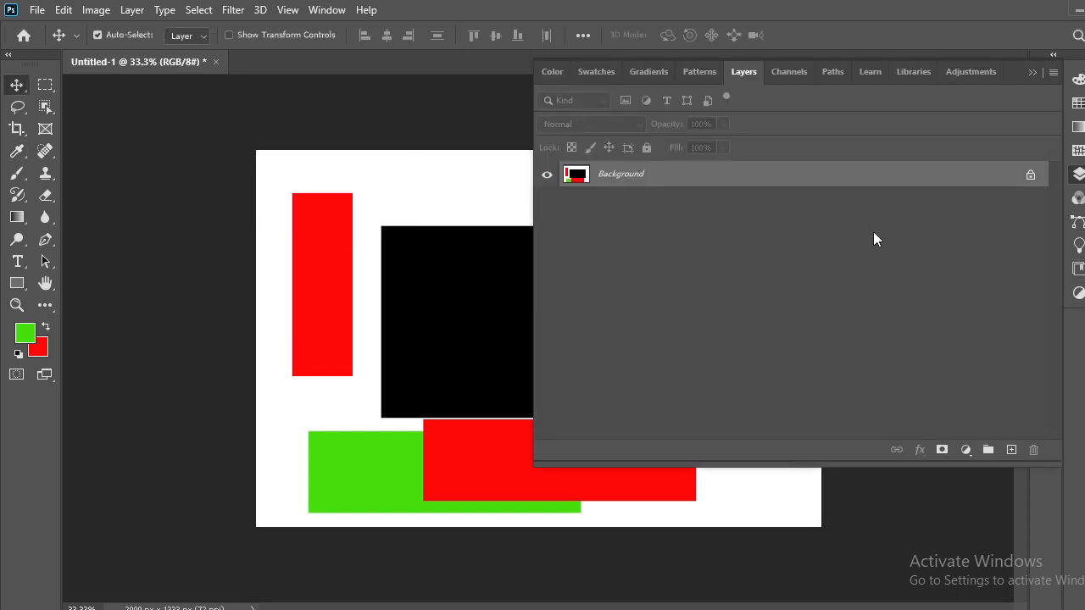
key(shift+F5)
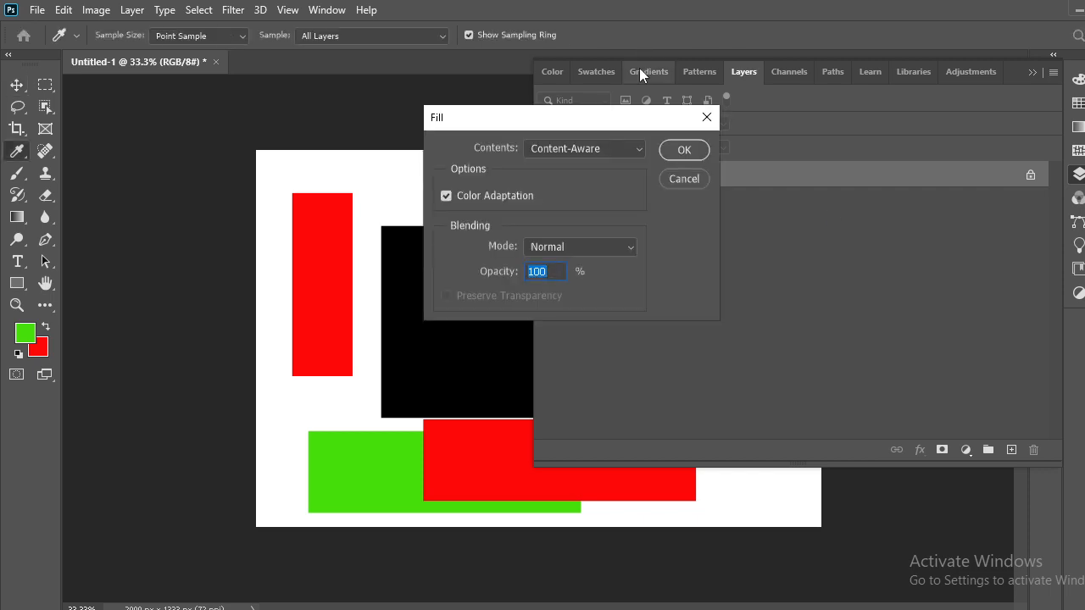
click(684, 179)
key(v)
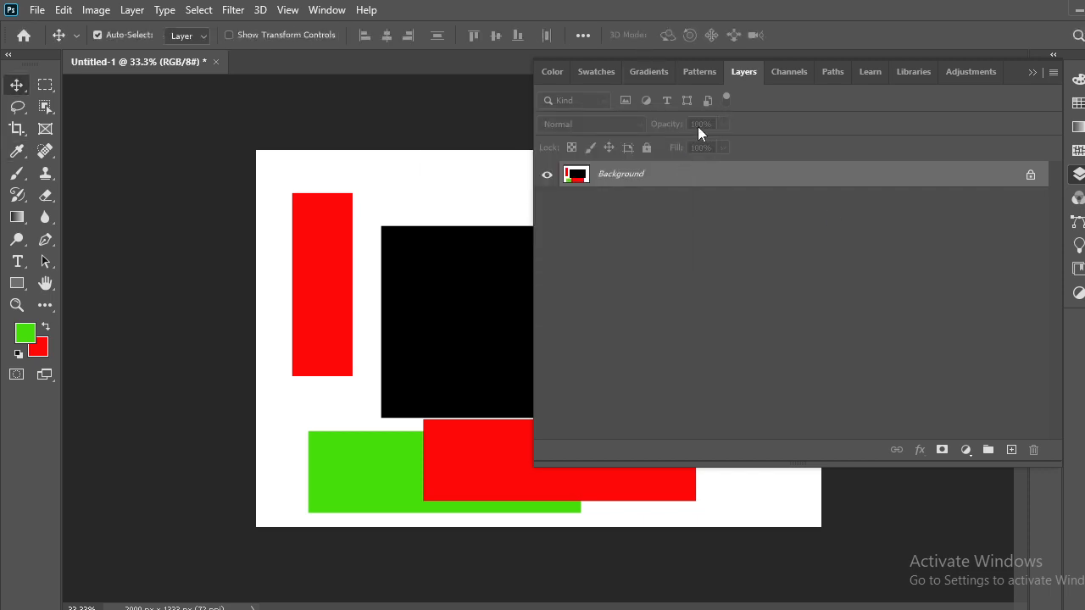
click(1030, 73)
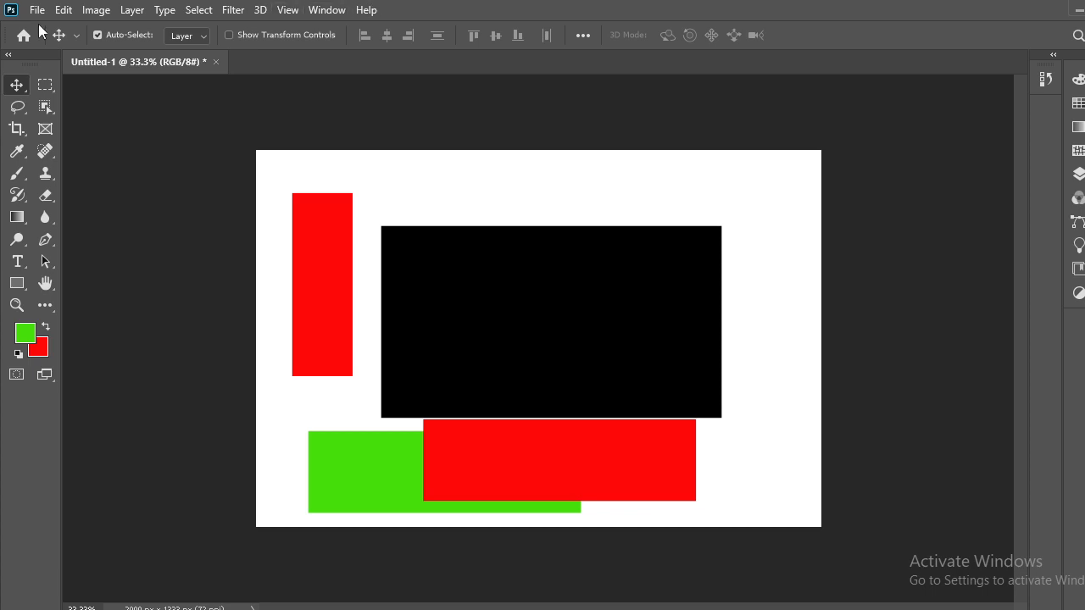
Create another blank 2000 x 1333 pixel document with a white background and close Untitled-1 without saving.
click(37, 10)
click(49, 28)
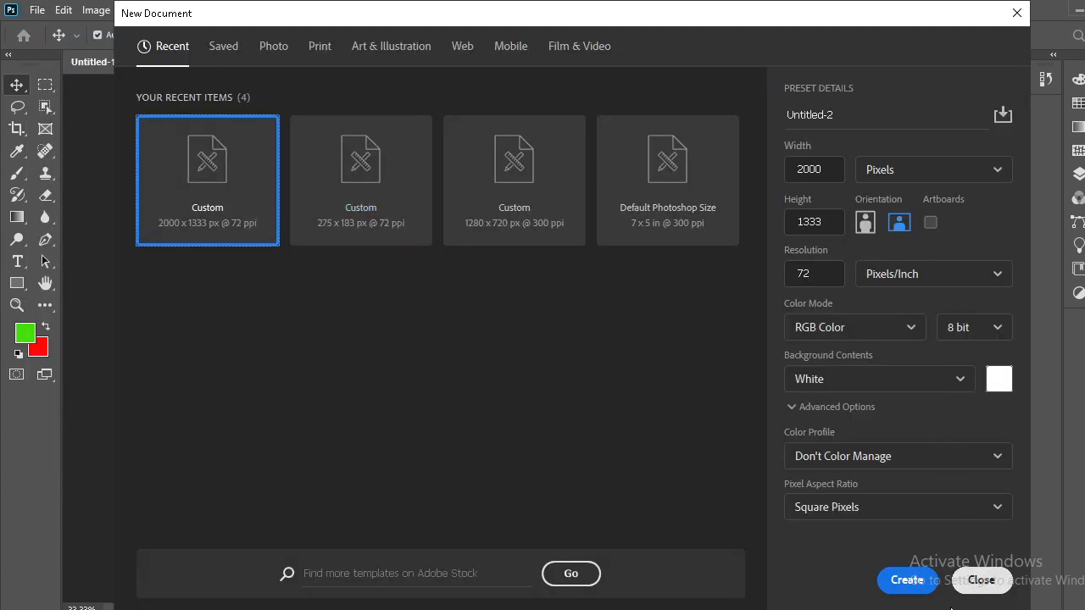
click(905, 580)
click(215, 62)
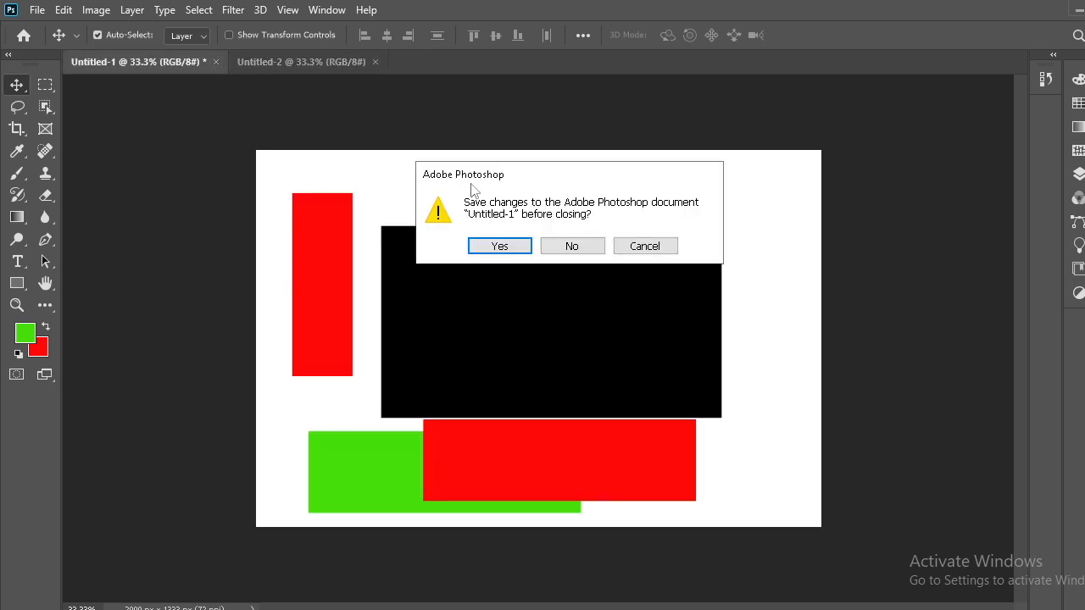
click(572, 245)
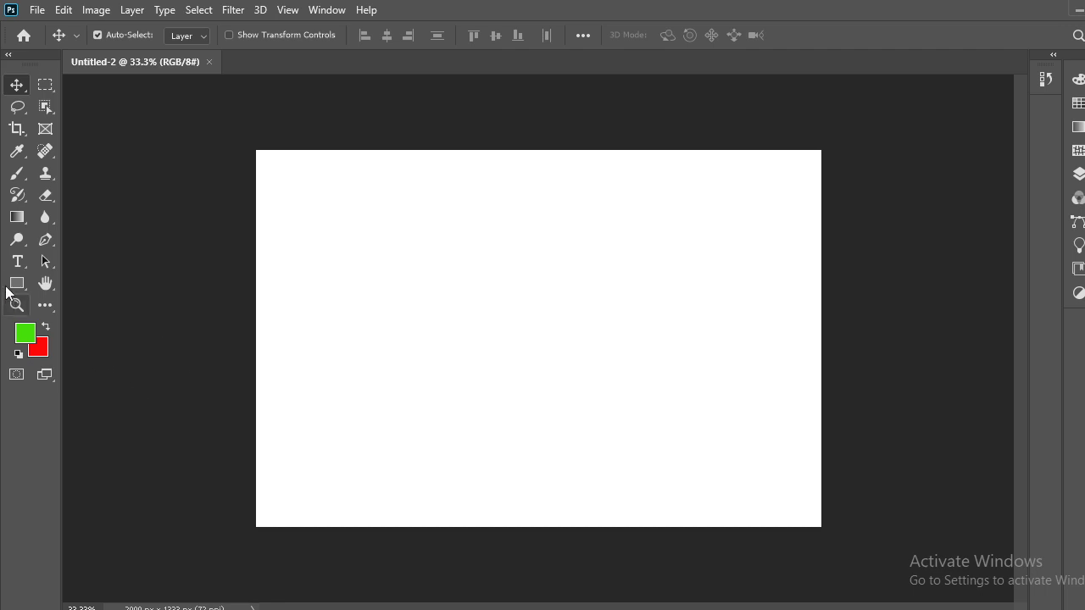
Fill a wide rectangular selection in the canvas's upper right area with the foreground colour set to green 49a723, and deselect it.
click(45, 85)
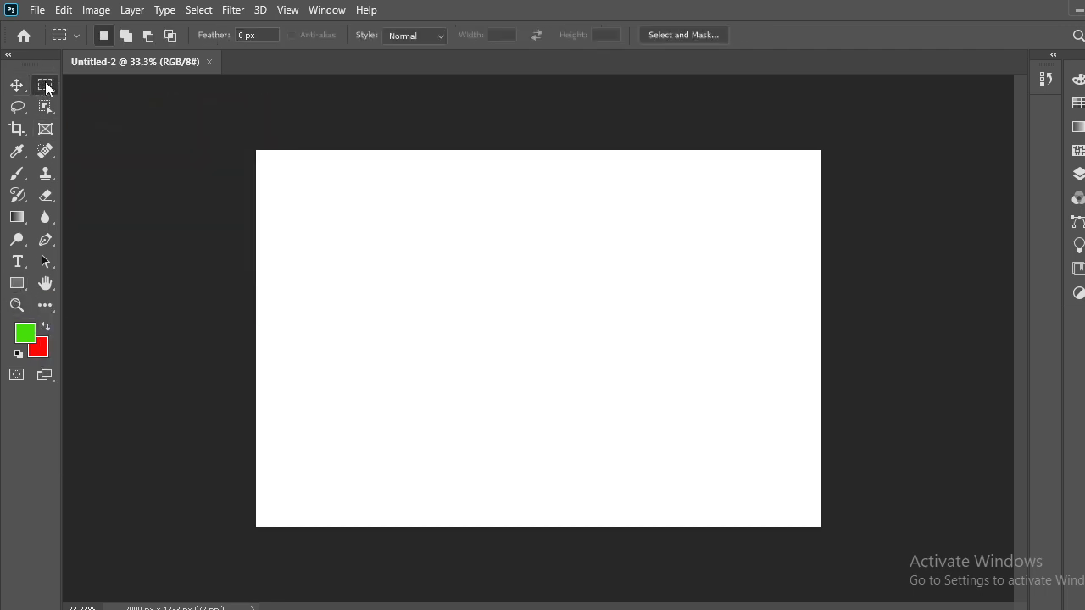
drag(443, 218, 726, 371)
click(31, 333)
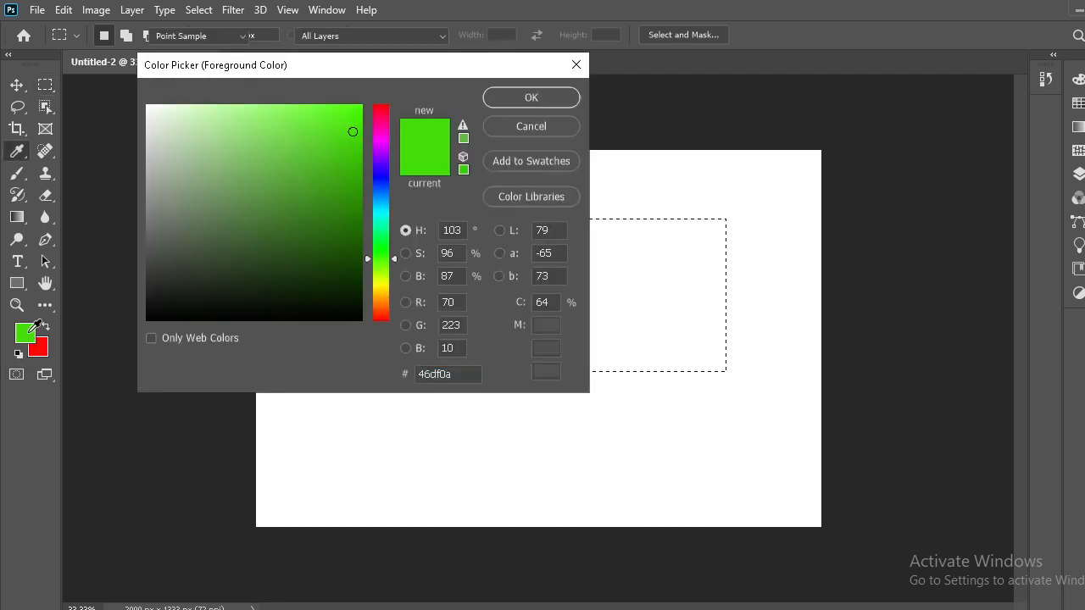
drag(322, 165, 316, 178)
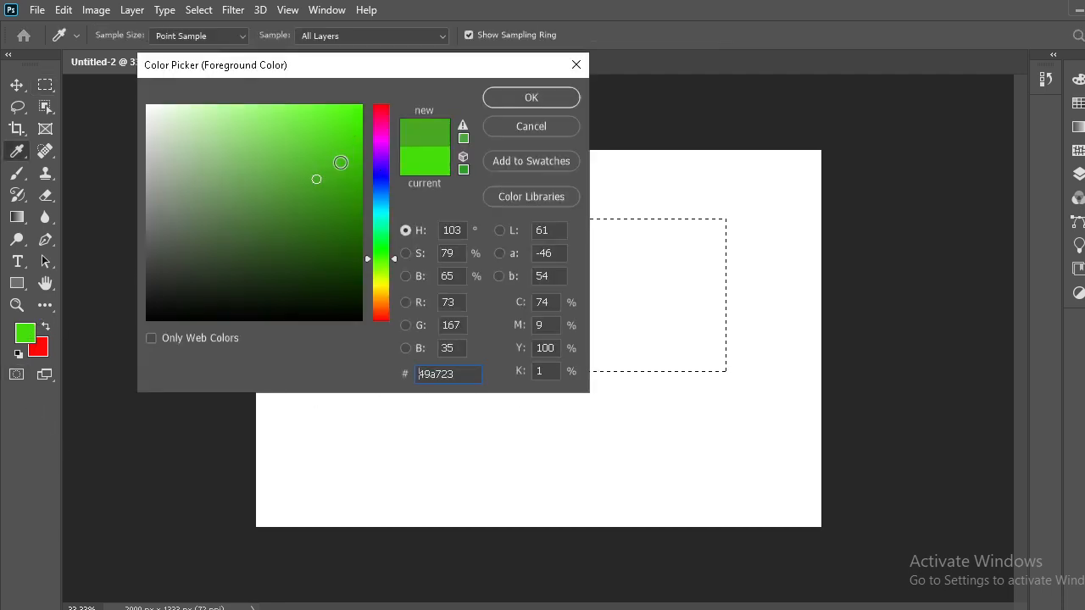
click(541, 99)
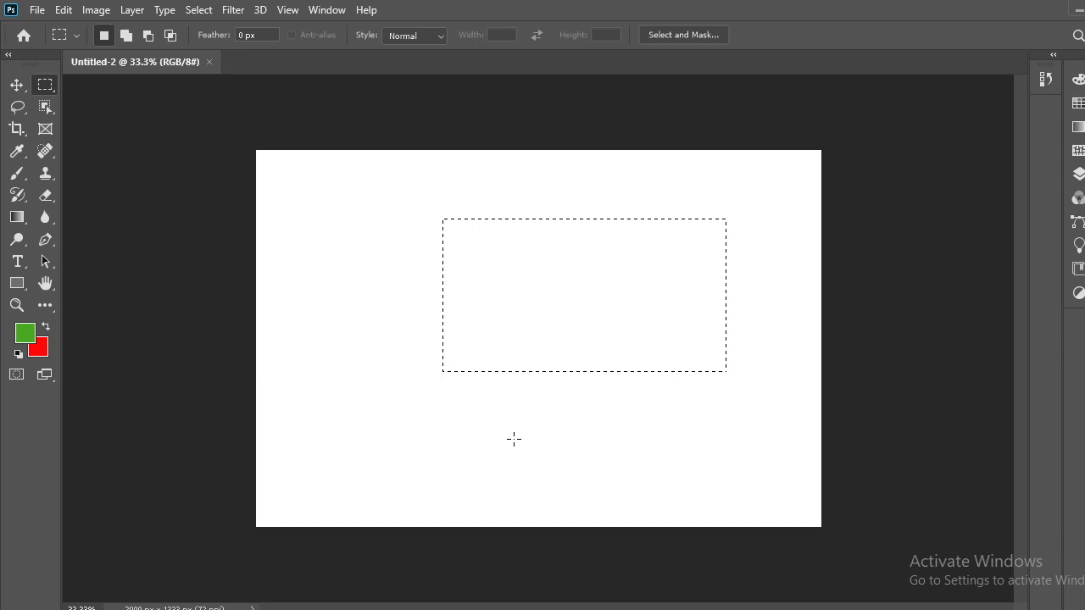
key(alt+BackSpace)
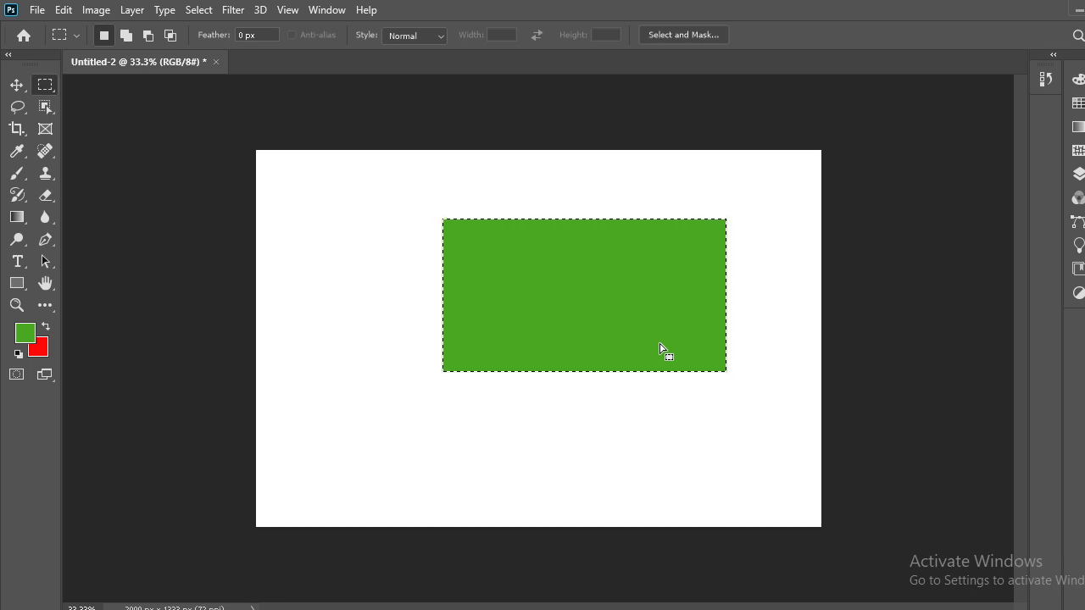
key(ctrl+d)
Draw a small elliptical selection in the white area left of the green rectangle, leaving it unfilled.
right_click(43, 92)
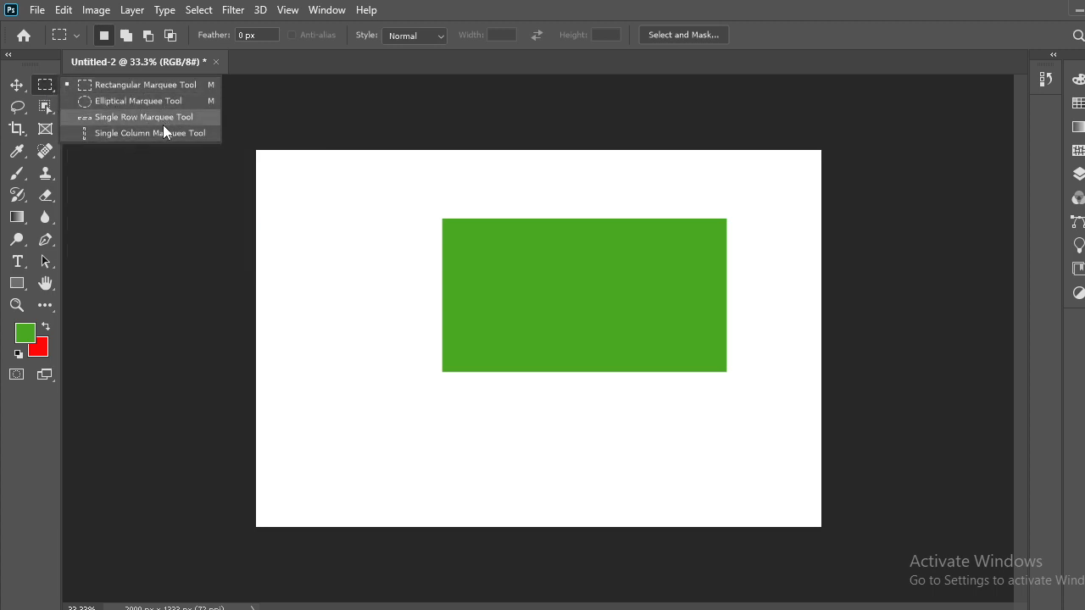
click(107, 103)
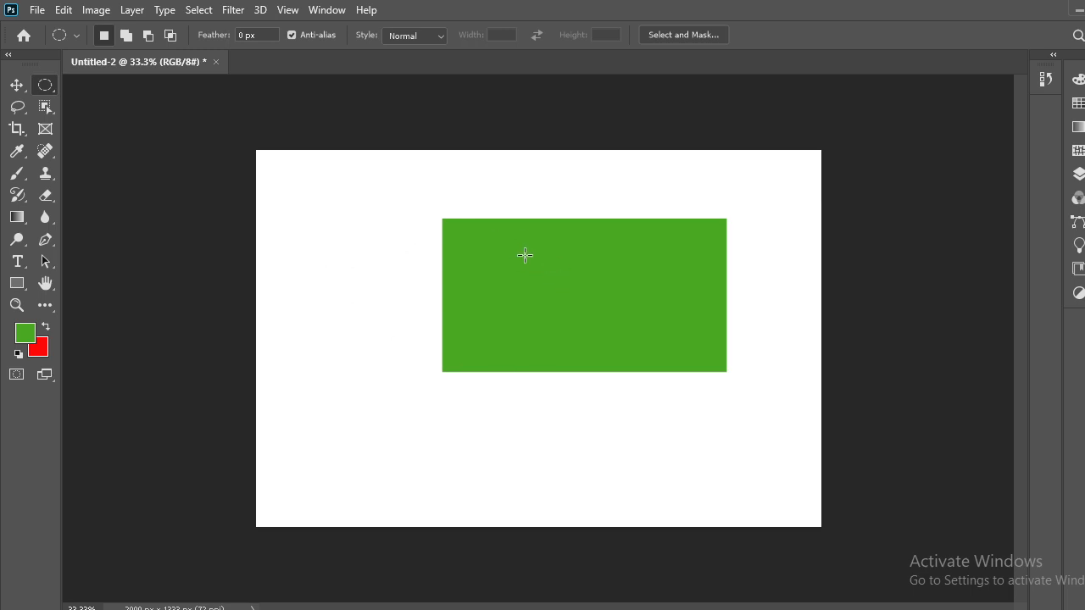
drag(323, 249, 372, 291)
key(shift+BackSpace)
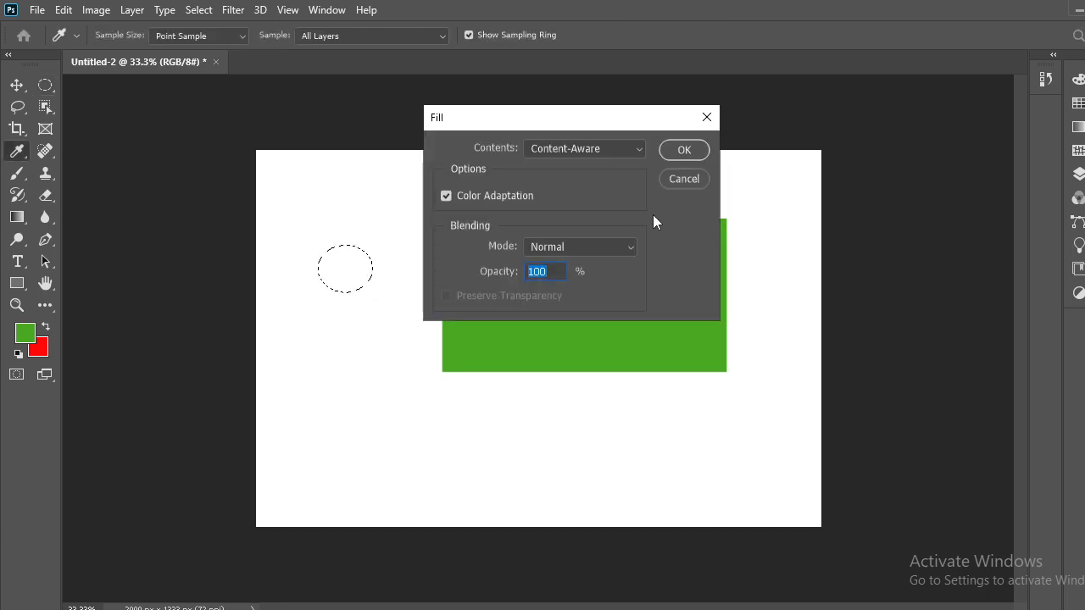
click(684, 179)
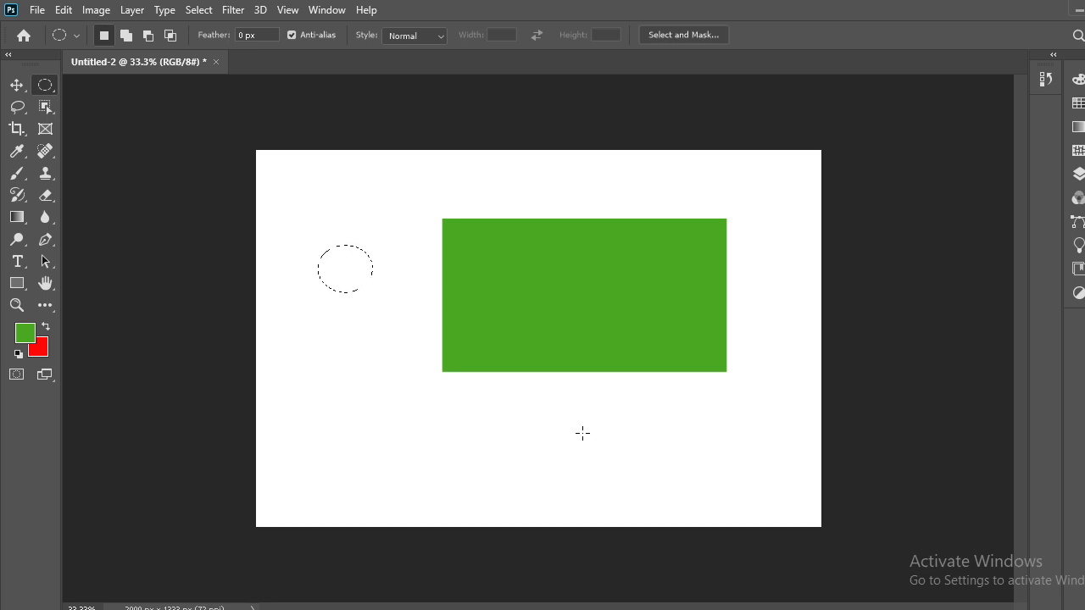
Try adding a second elliptical selection below the green rectangle, and clear the selection.
key(shift)
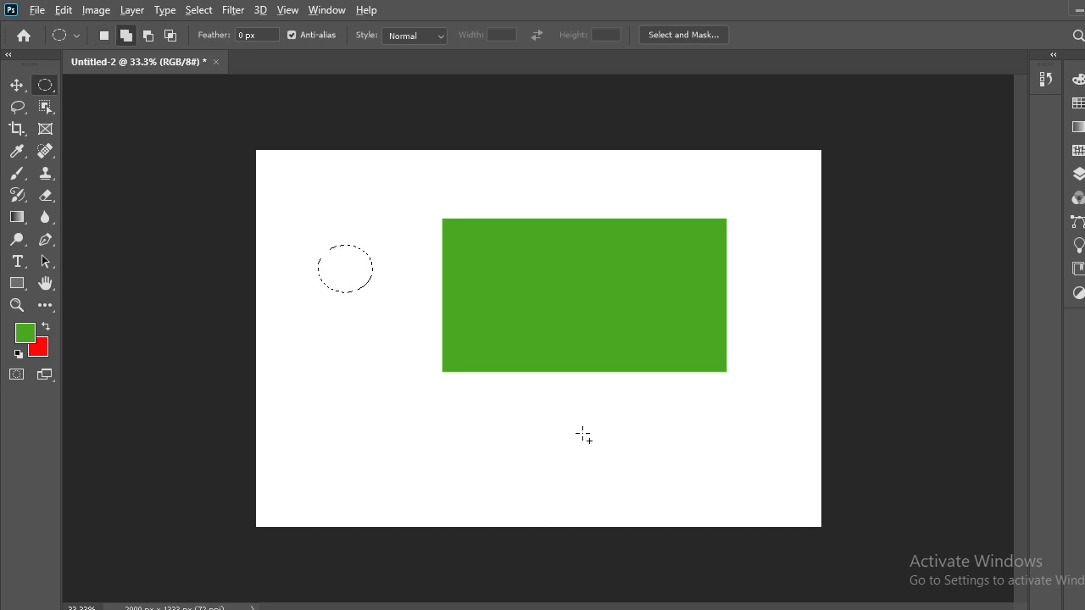
drag(583, 435, 706, 563)
key(alt)
click(536, 250)
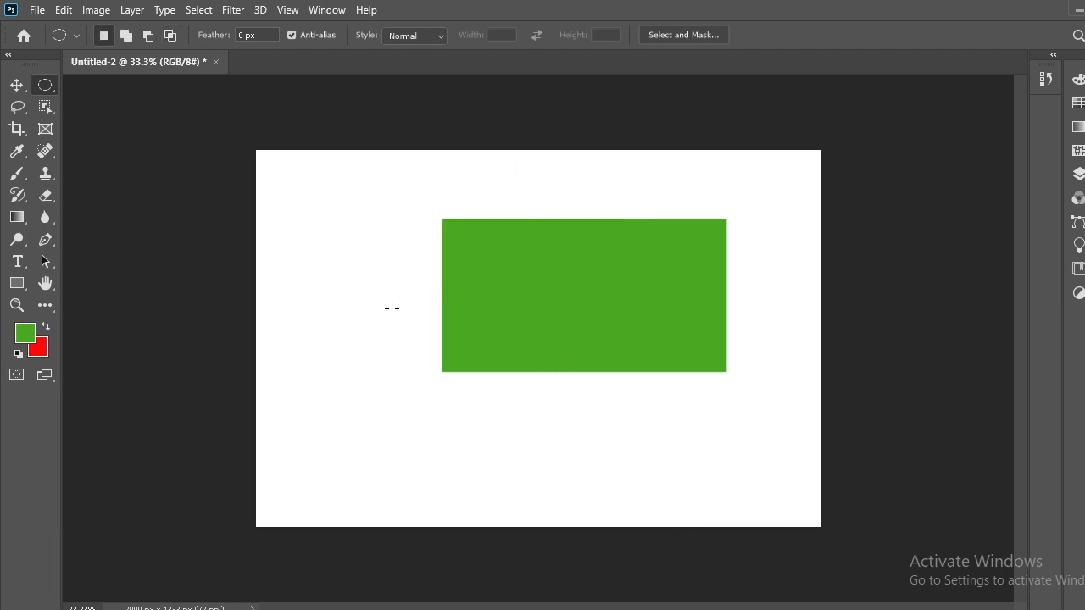
Fill a circular selection overlapping the green rectangle's left edge with the red background colour, and deselect it.
drag(401, 314, 465, 377)
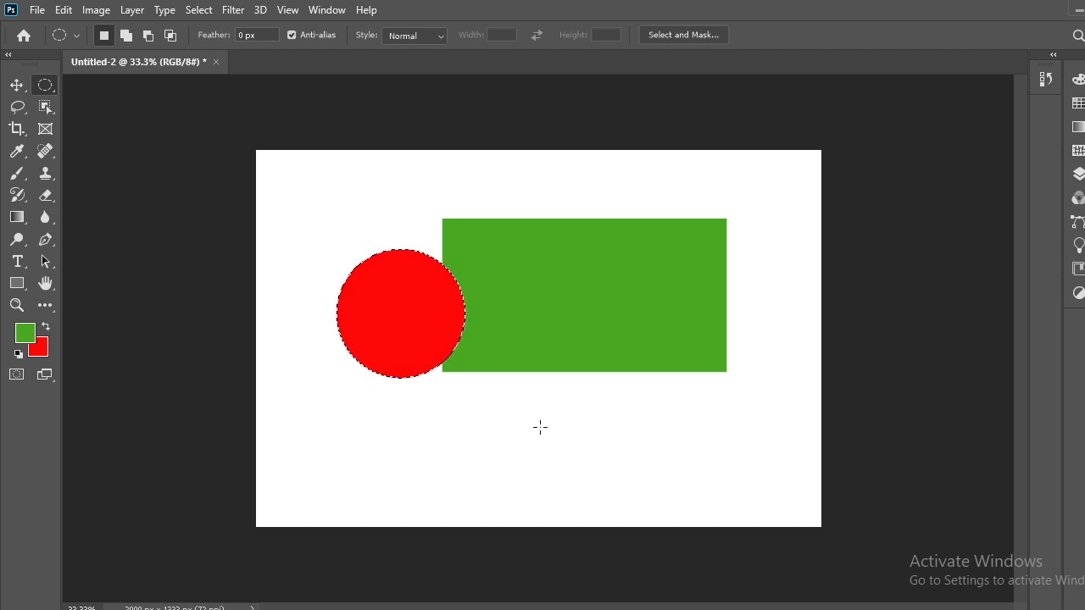
key(ctrl+d)
Try to move the red circle across the green rectangle with the Move tool.
click(17, 84)
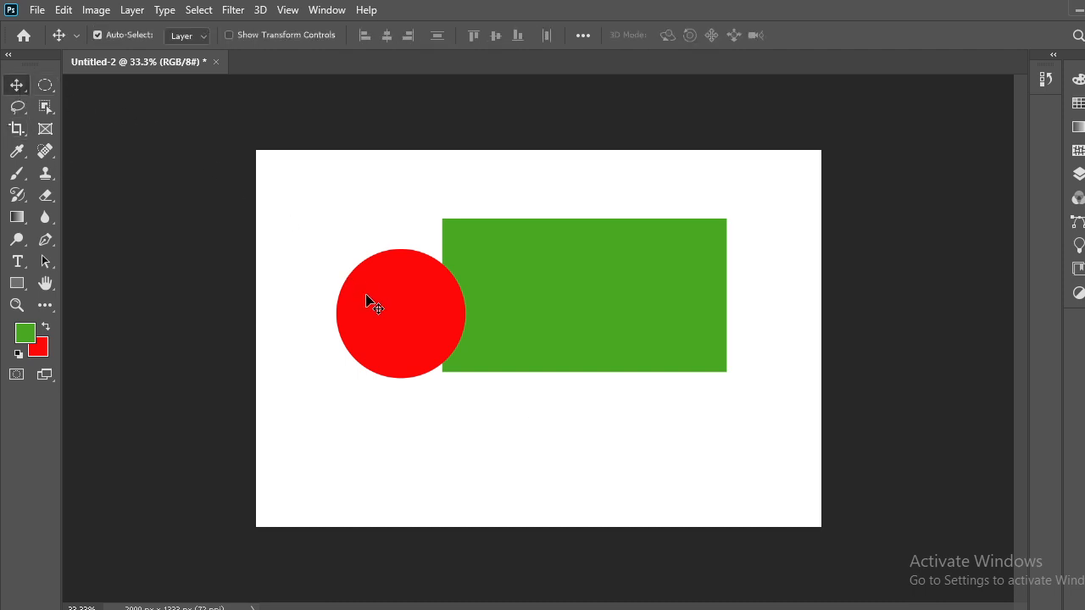
drag(368, 300, 525, 300)
click(678, 288)
Inspect the document's layer list and its history, and put both panels away.
click(1078, 174)
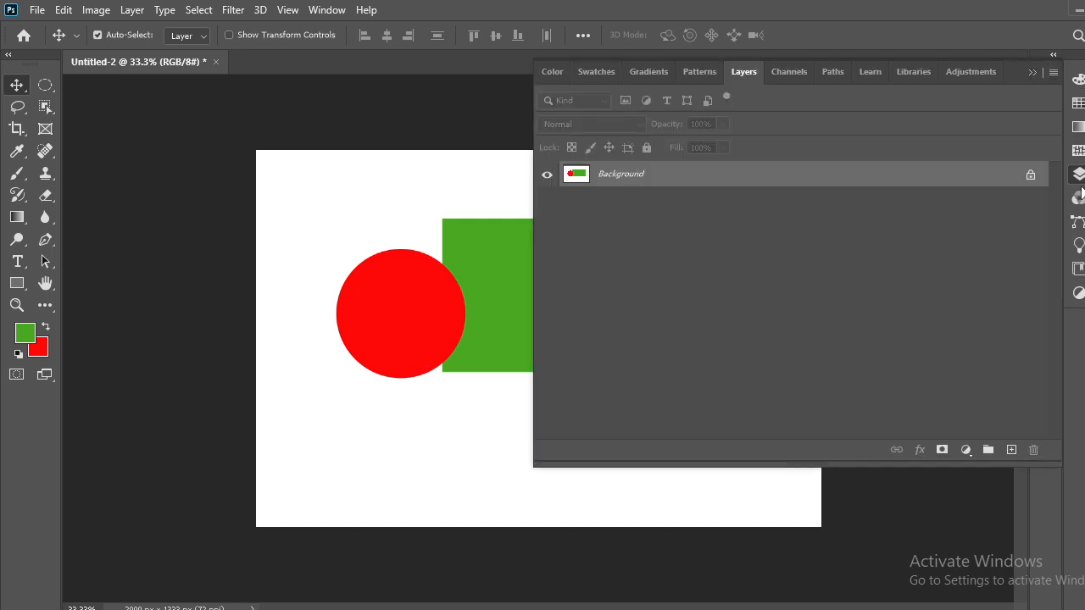
drag(1013, 81, 912, 139)
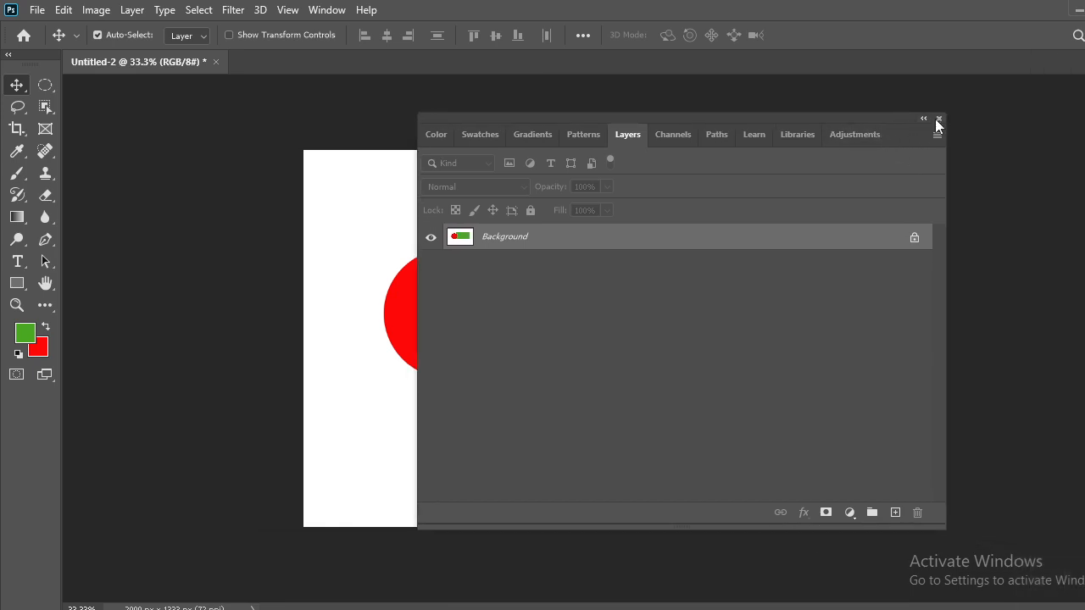
drag(936, 119, 907, 118)
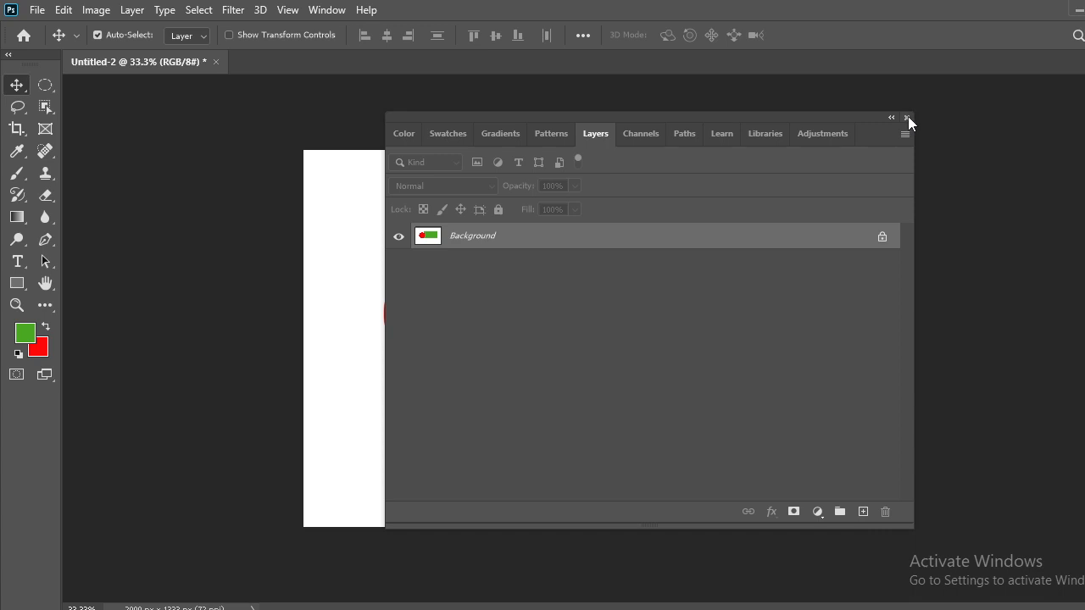
click(907, 118)
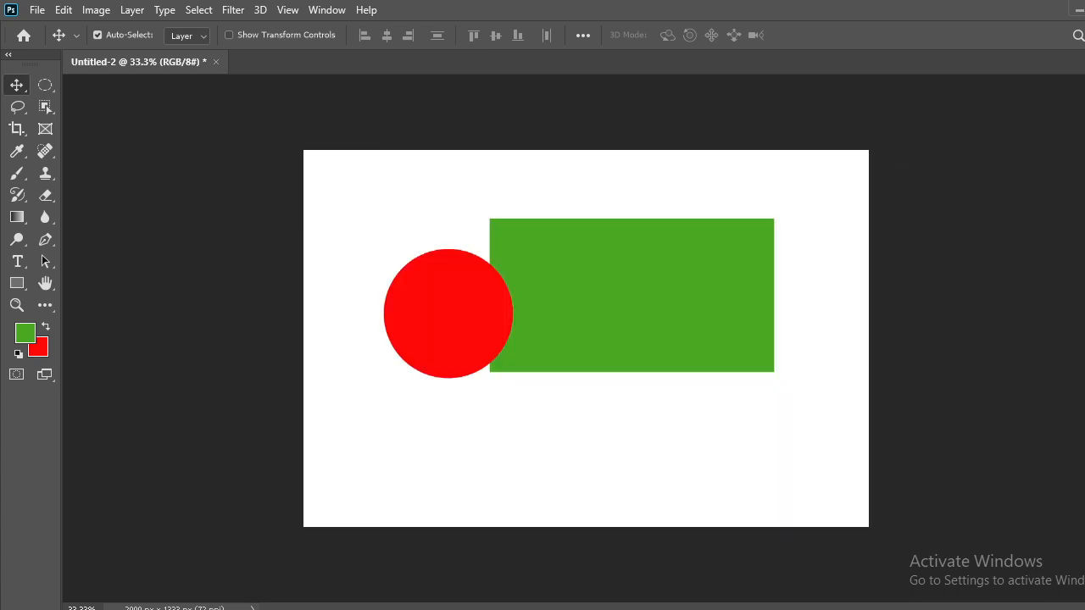
click(1083, 54)
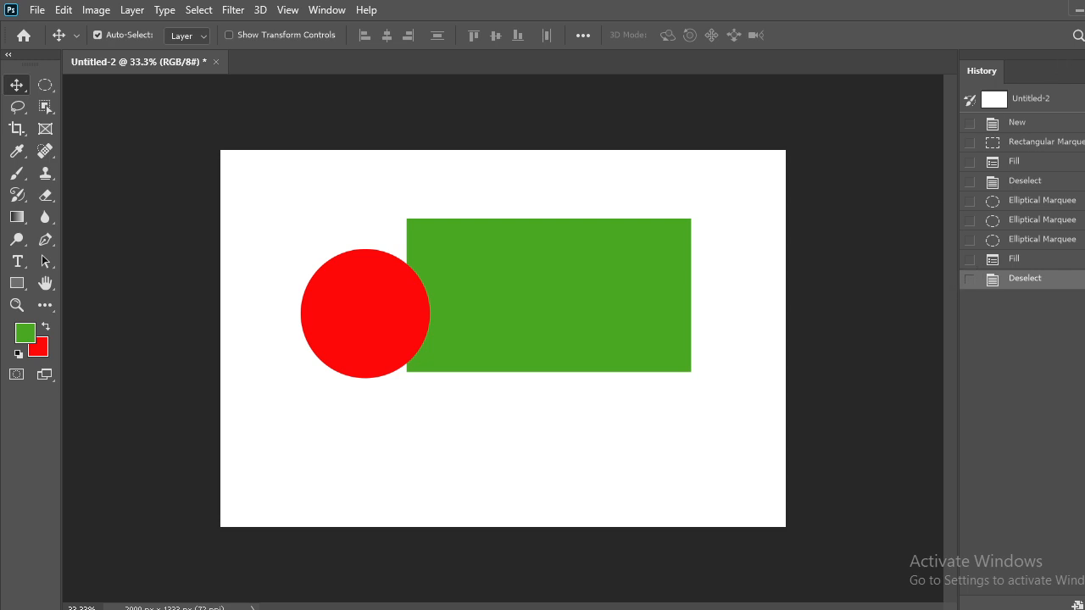
click(1083, 54)
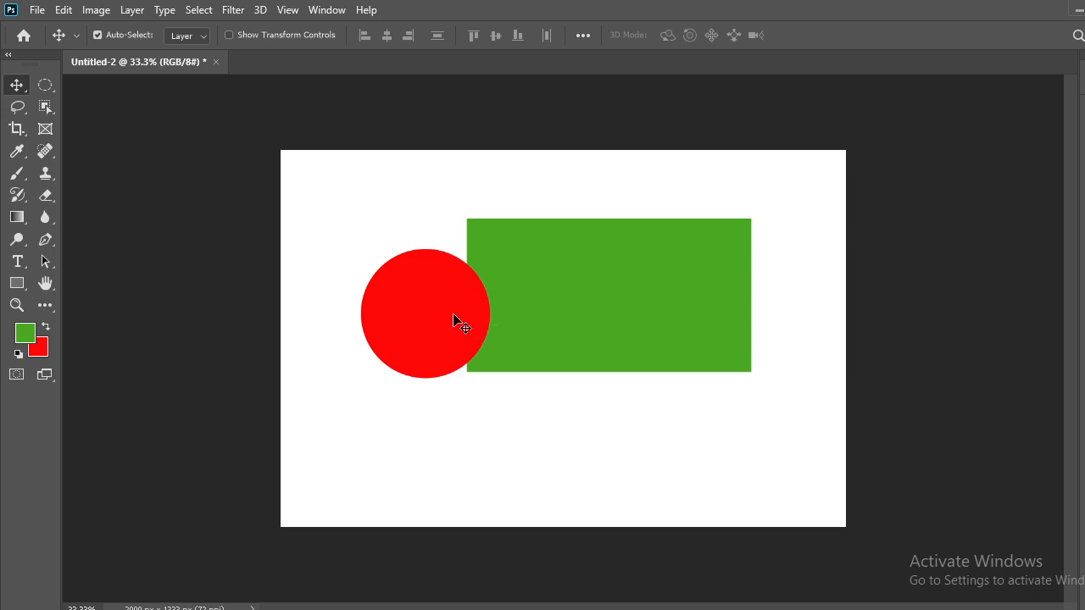
Convert the background to a normal layer and move the whole artwork slightly up and to the left.
drag(455, 322, 439, 268)
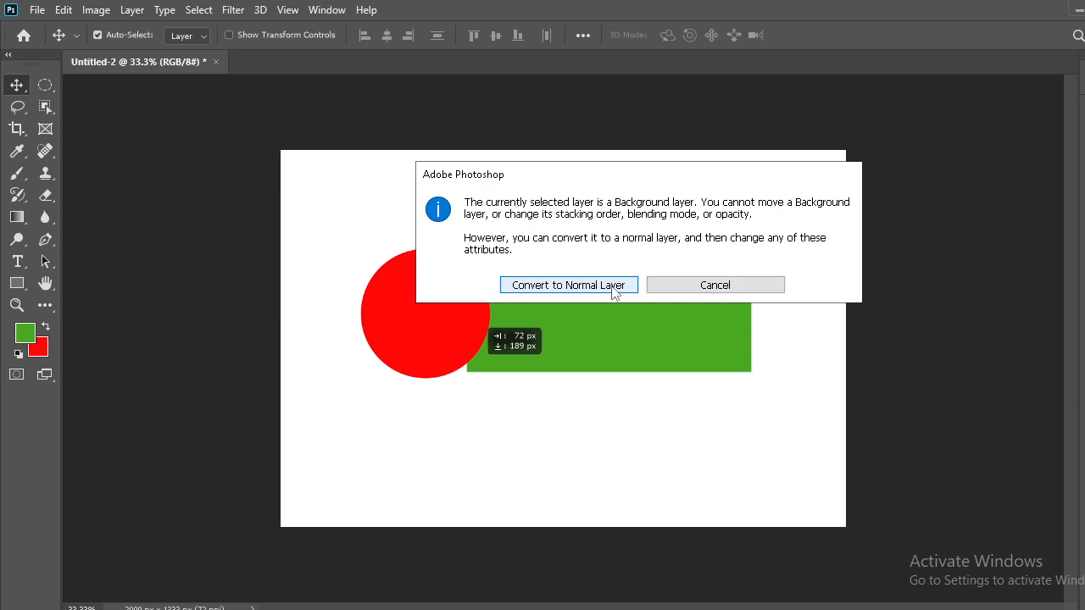
click(579, 288)
drag(452, 366, 433, 319)
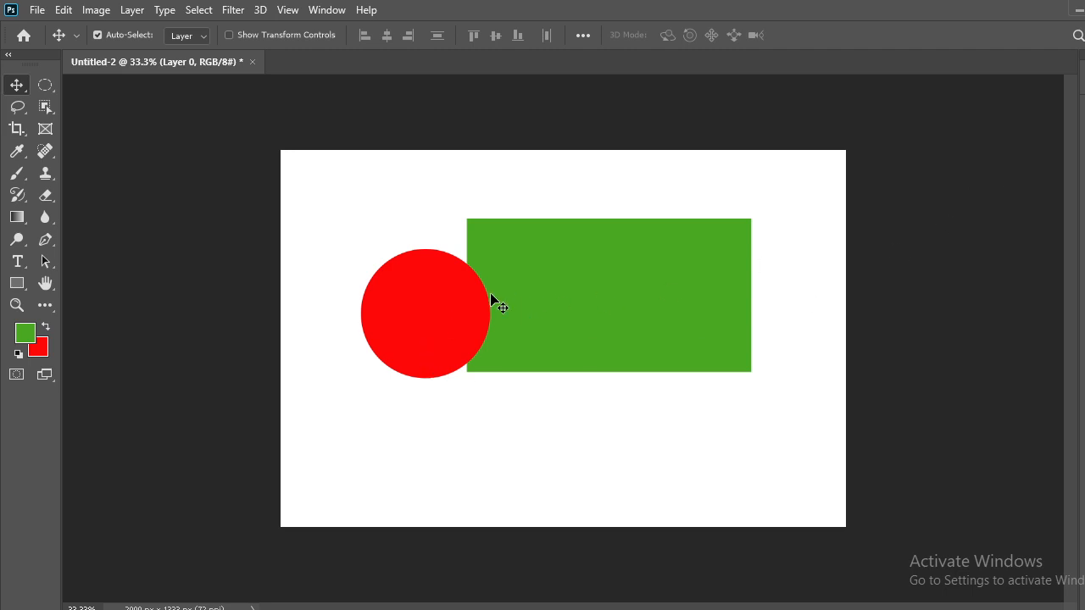
mouse_move(492, 300)
mouse_down()
mouse_move(428, 279)
mouse_move(445, 307)
mouse_move(535, 322)
mouse_move(477, 296)
mouse_move(496, 296)
mouse_up()
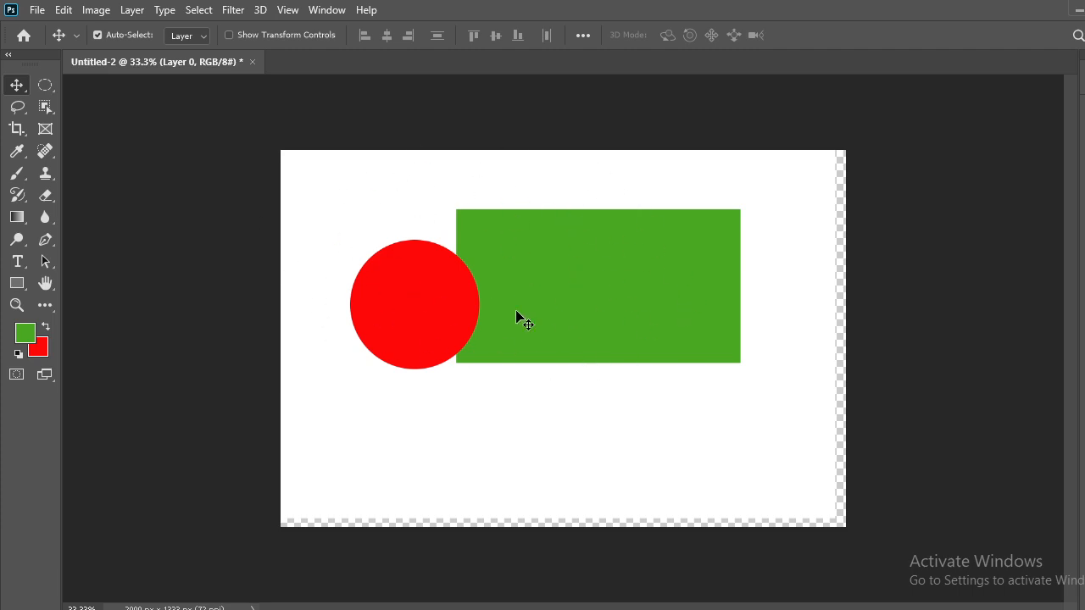
mouse_move(451, 318)
mouse_down()
mouse_move(516, 339)
mouse_move(449, 317)
mouse_up()
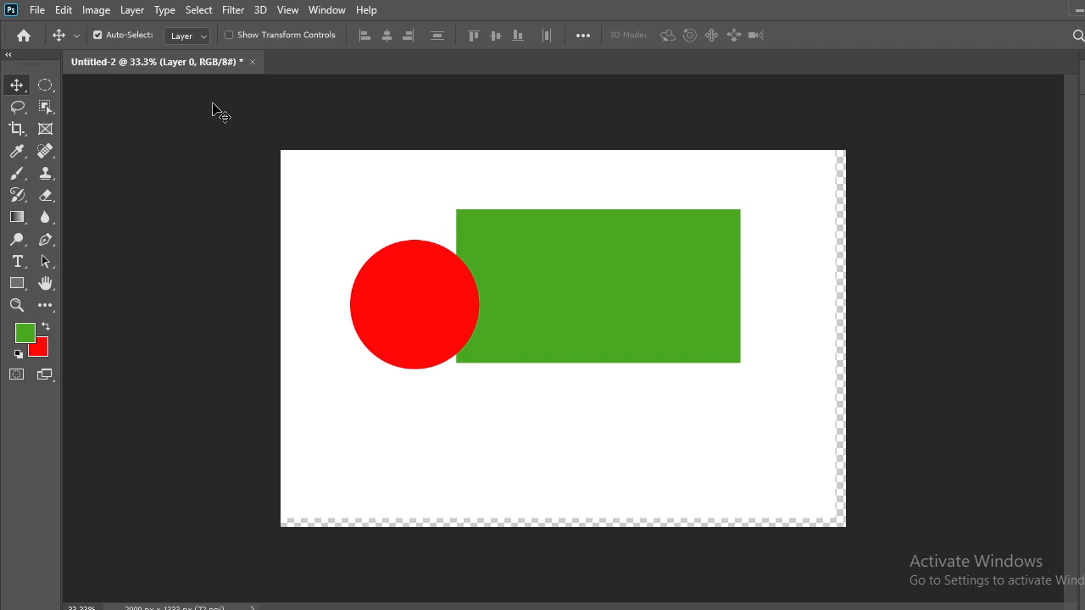
Create a third blank 2000 x 1333 pixel document with a white background and close Untitled-2 without saving.
click(37, 10)
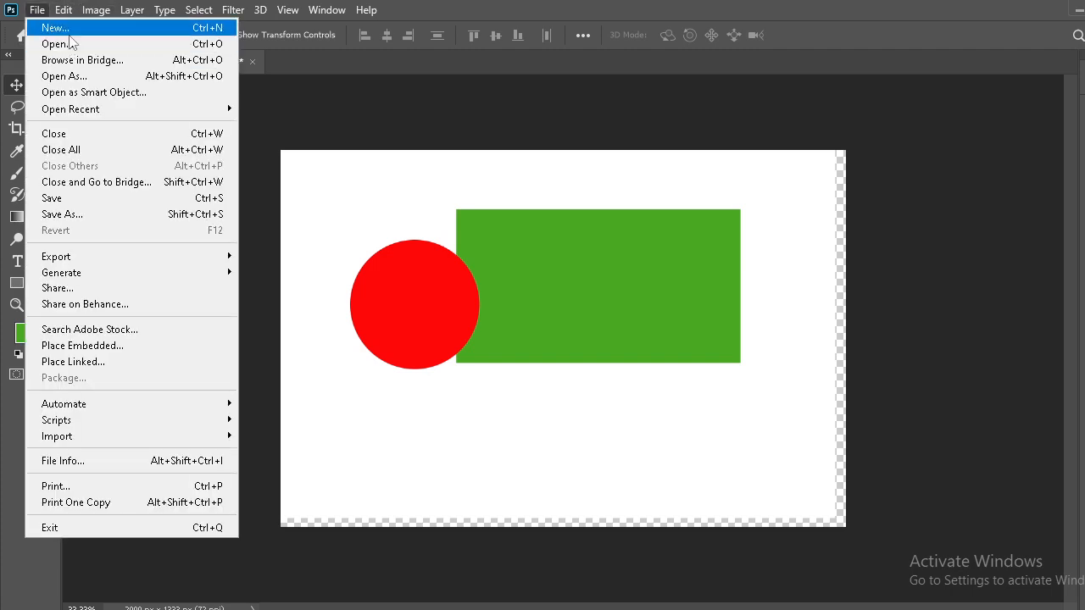
click(72, 41)
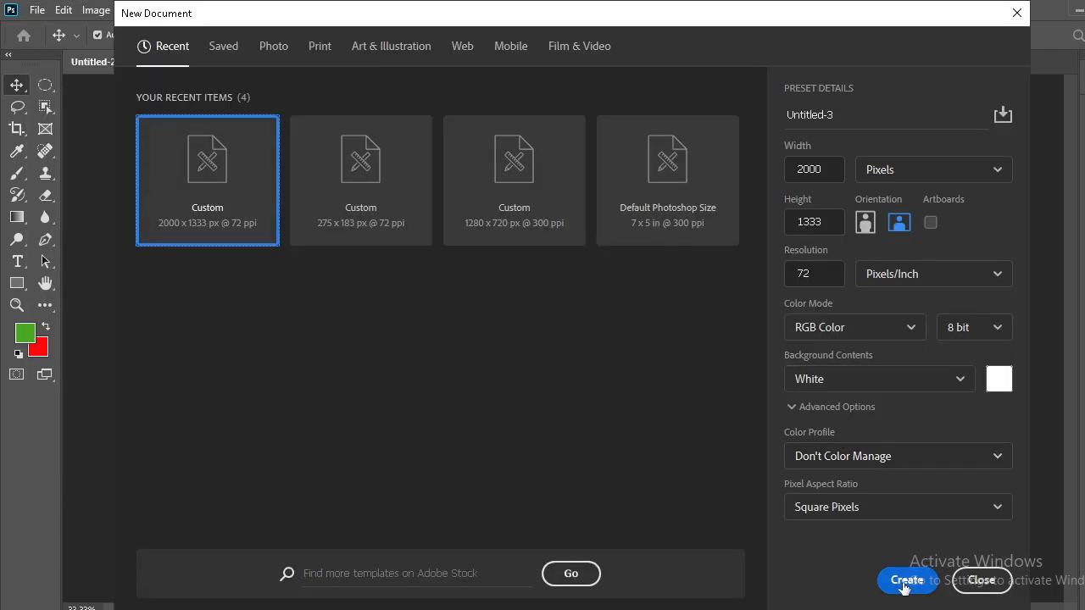
click(903, 581)
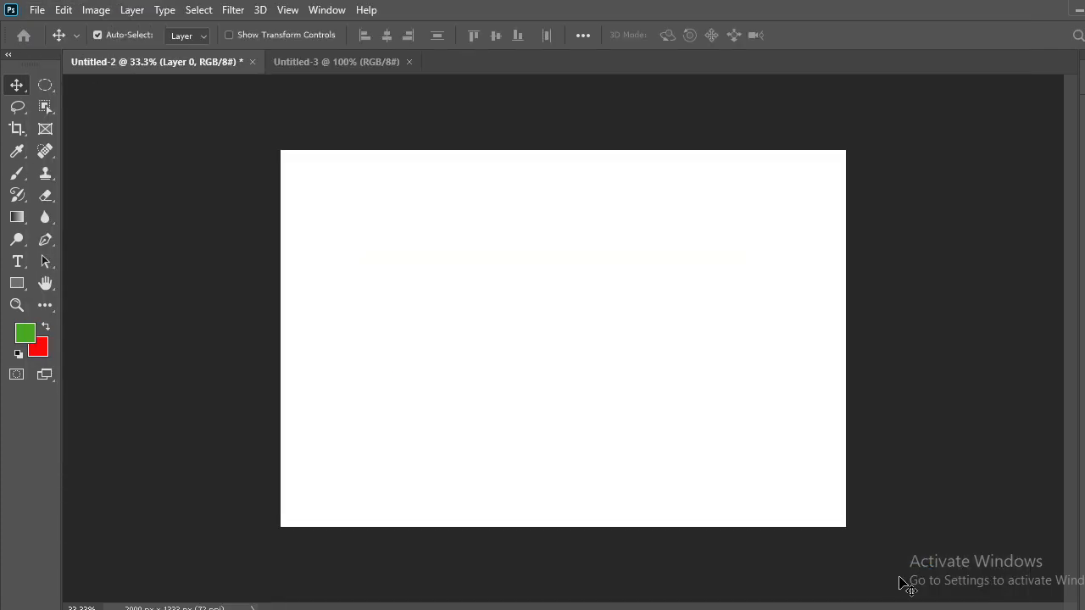
click(253, 63)
click(571, 245)
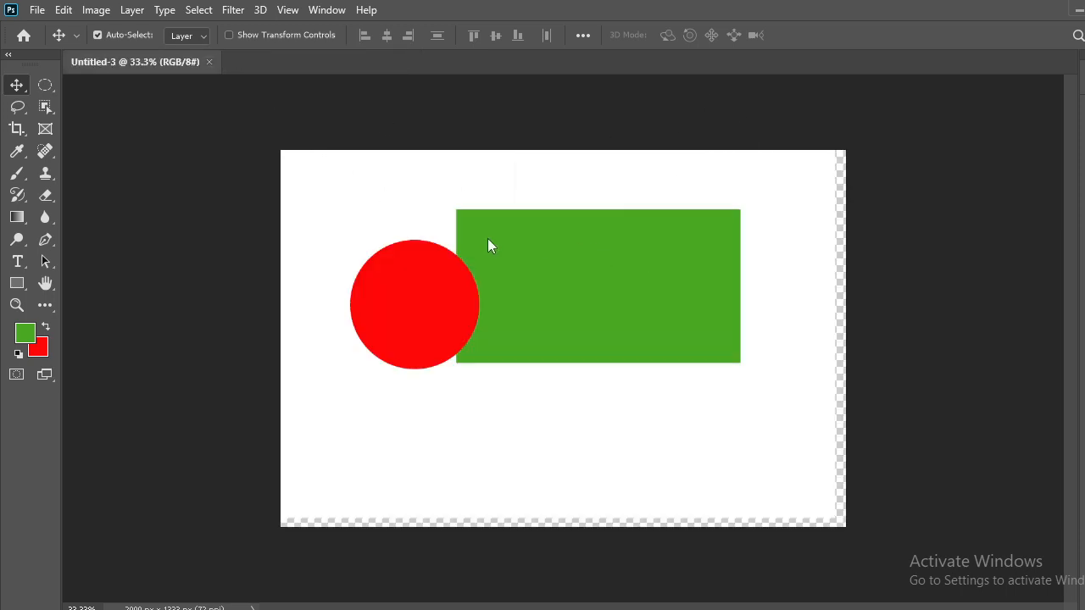
Show the Layers panel, narrow it, and place it just beyond the canvas's right edge.
click(50, 11)
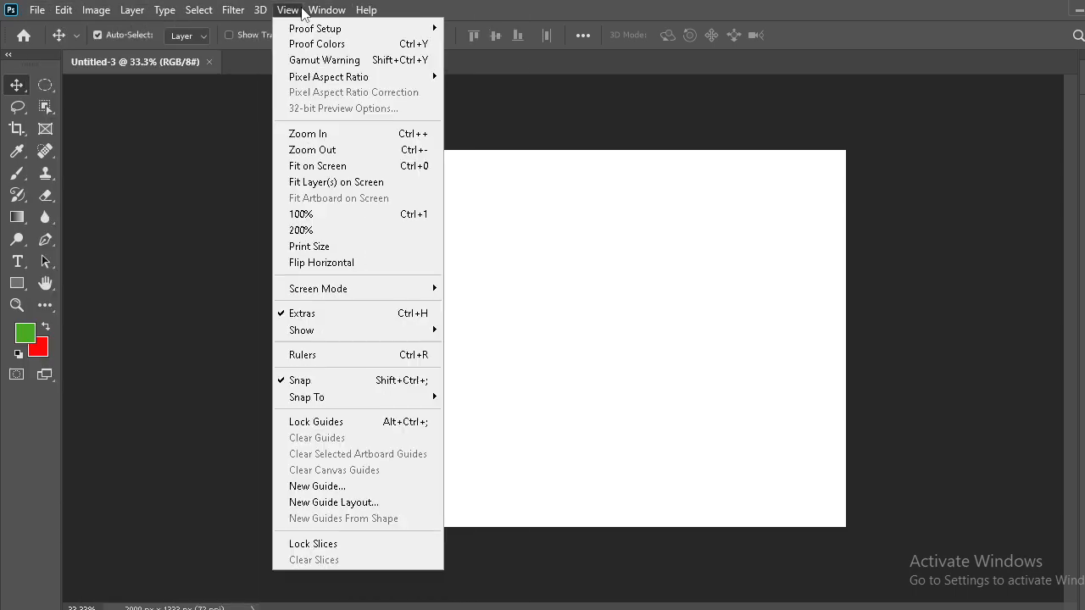
mouse_move(327, 17)
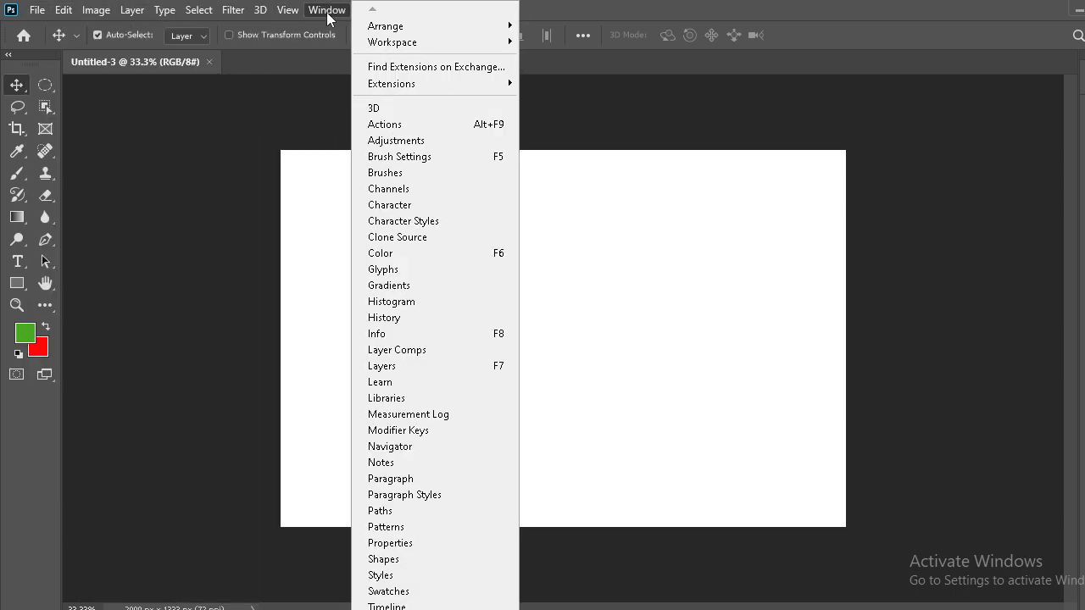
click(417, 366)
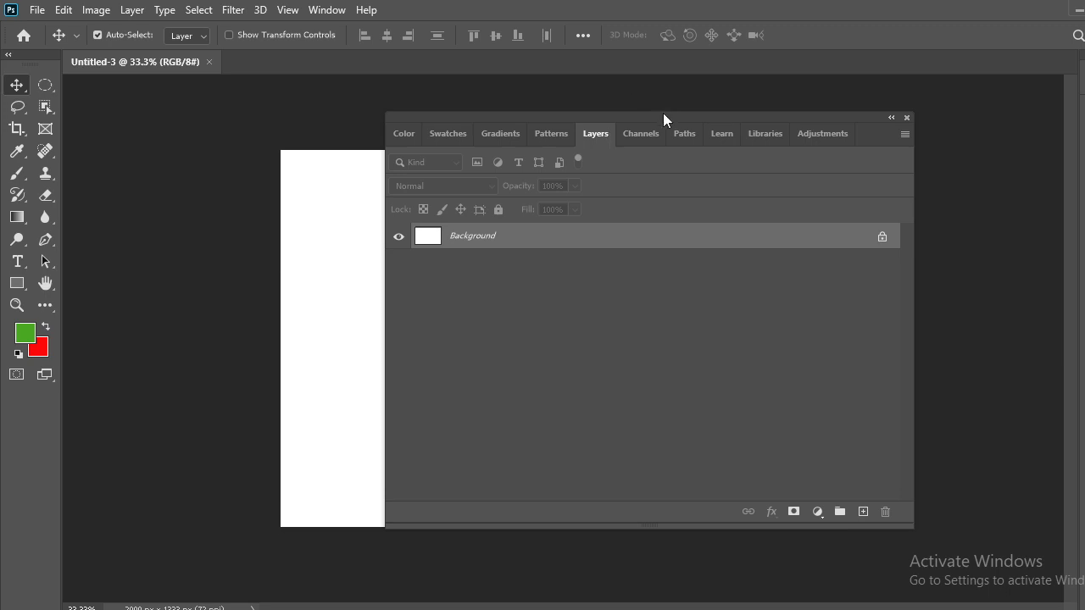
drag(663, 114, 872, 148)
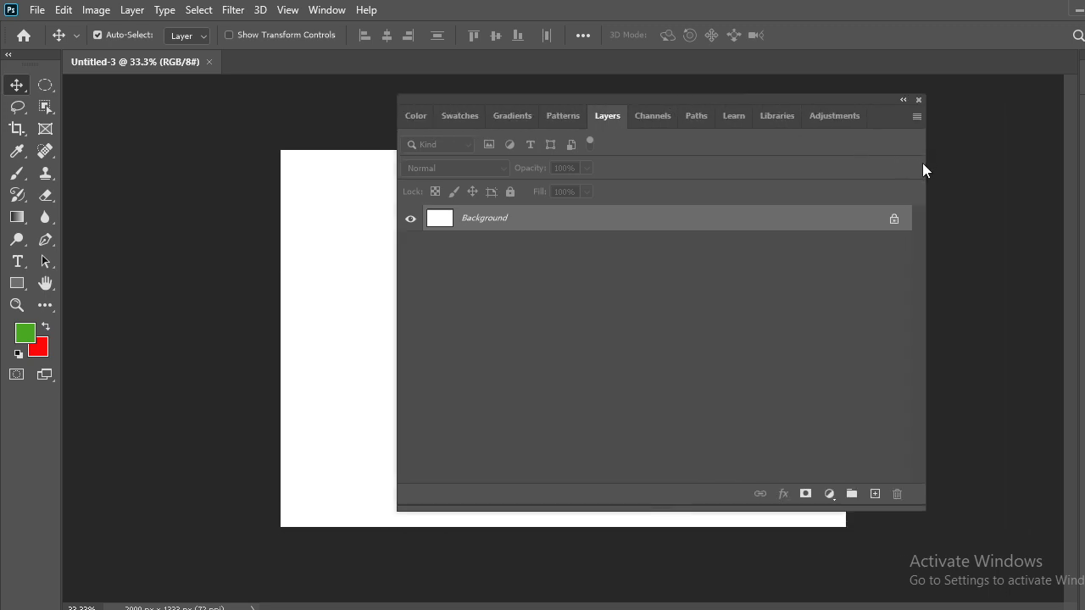
drag(925, 164, 597, 161)
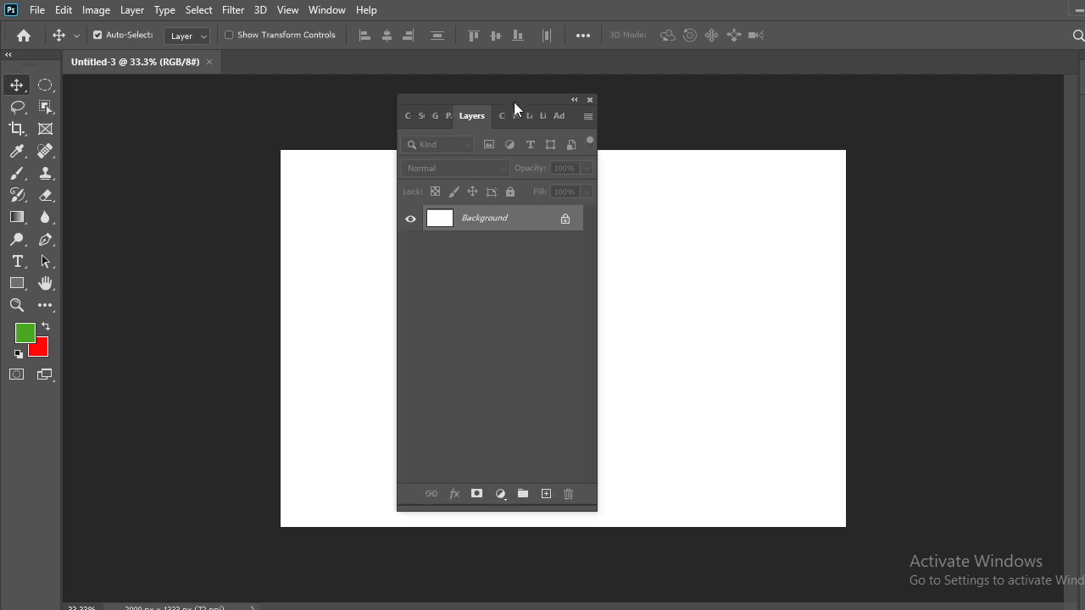
drag(511, 99, 993, 83)
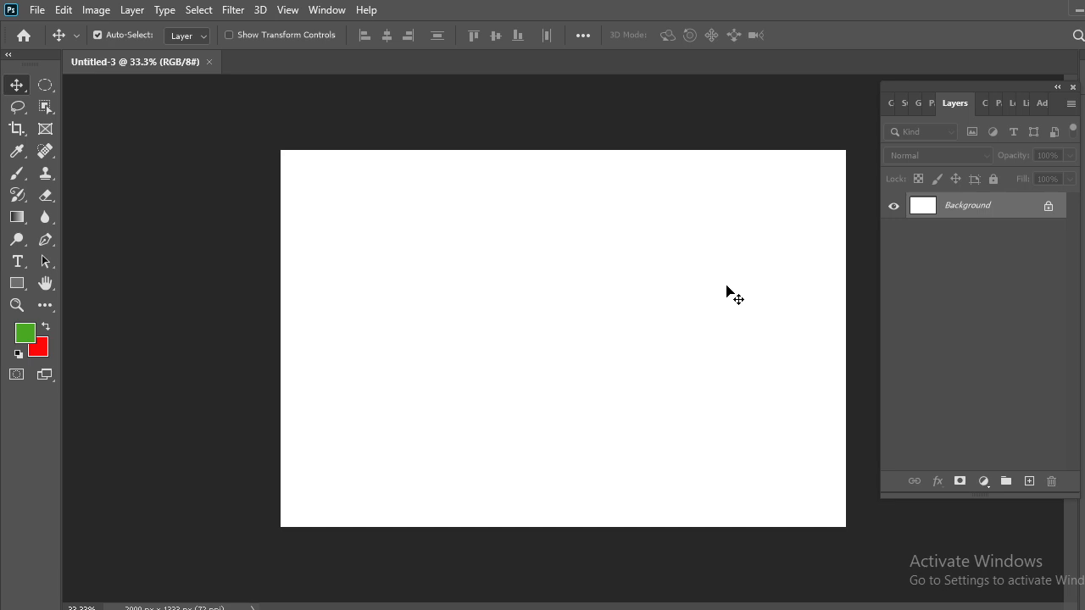
drag(1006, 88, 1056, 76)
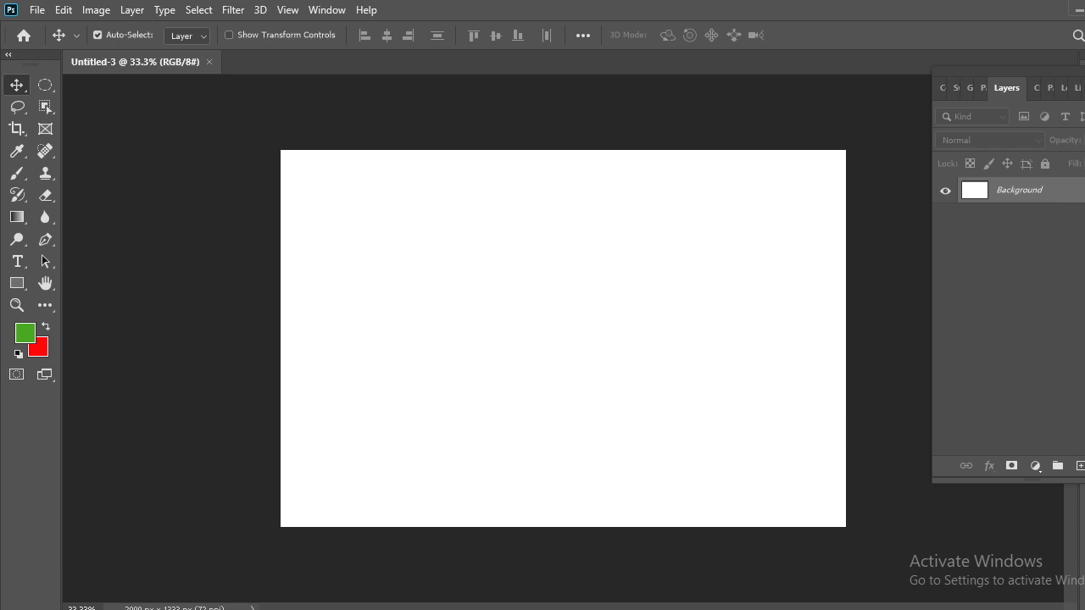
drag(1066, 76, 855, 66)
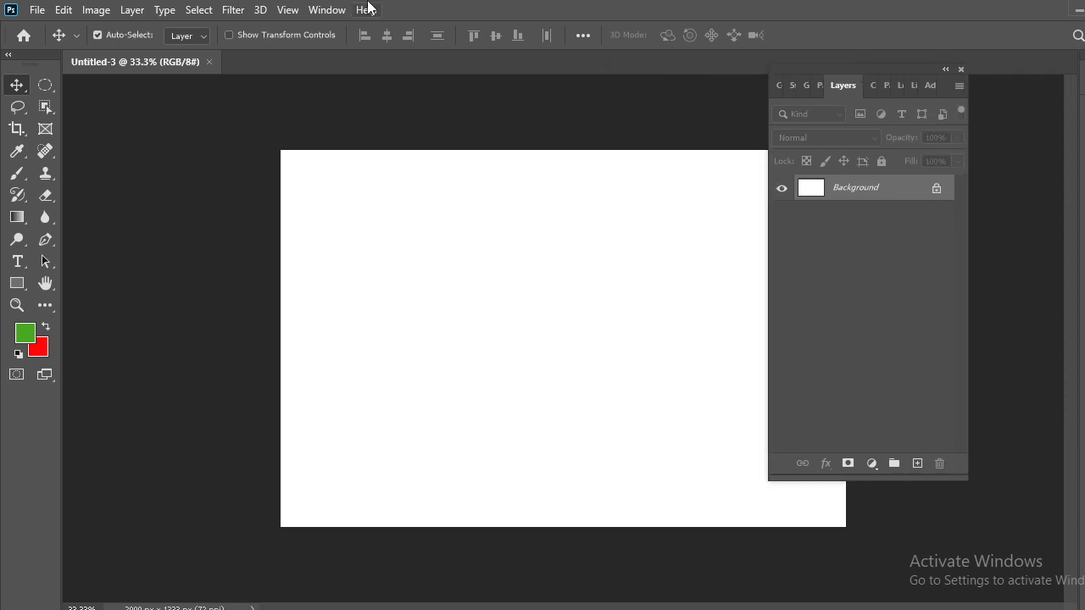
click(342, 10)
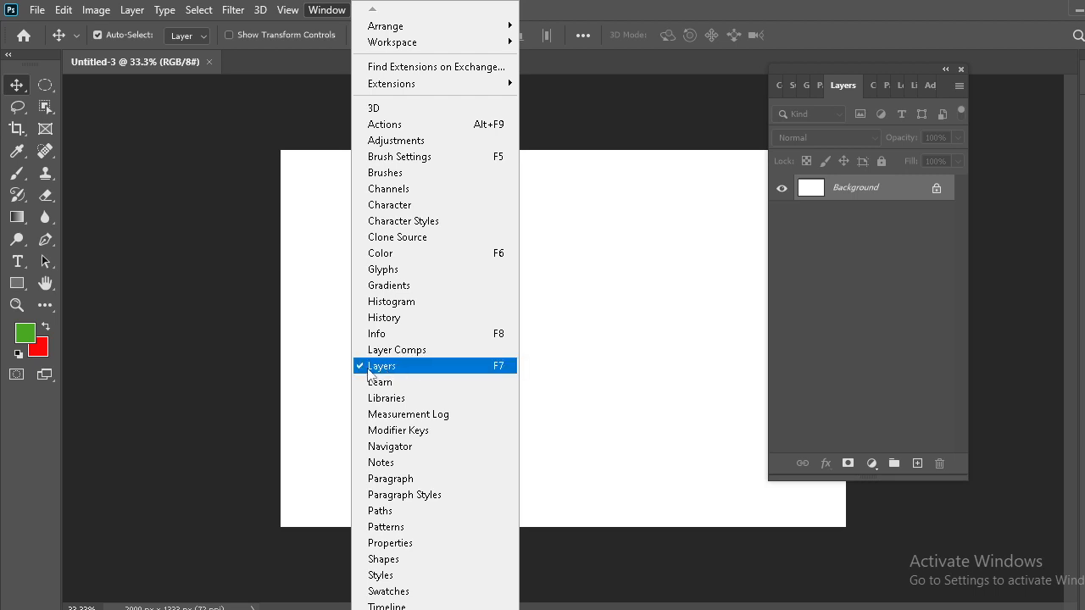
click(848, 66)
drag(859, 66, 980, 62)
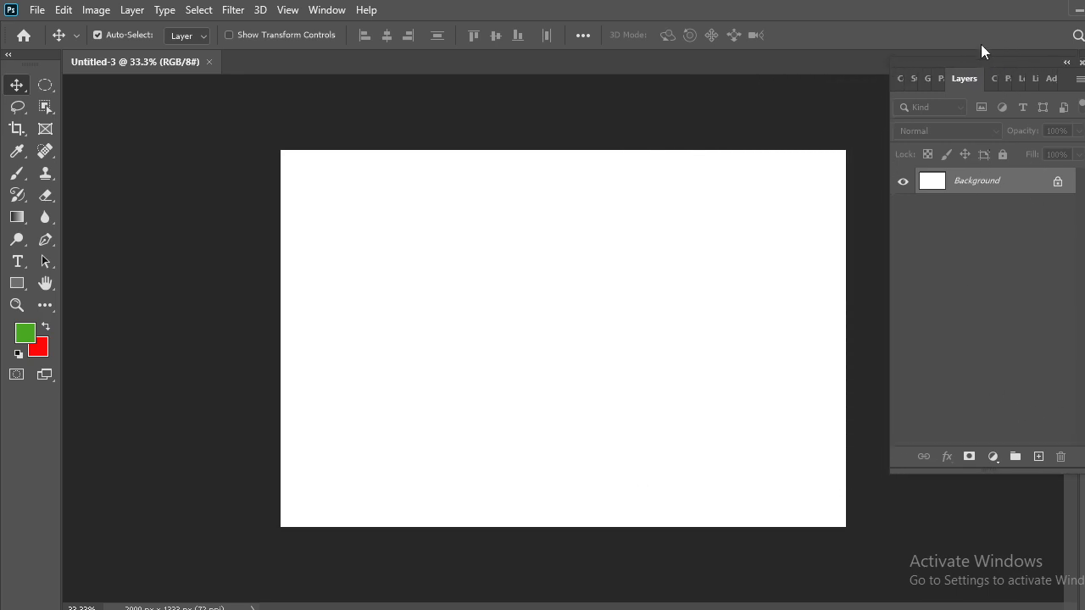
Add a new blank layer and draw a wide rectangular selection in the upper middle of the canvas.
click(1039, 460)
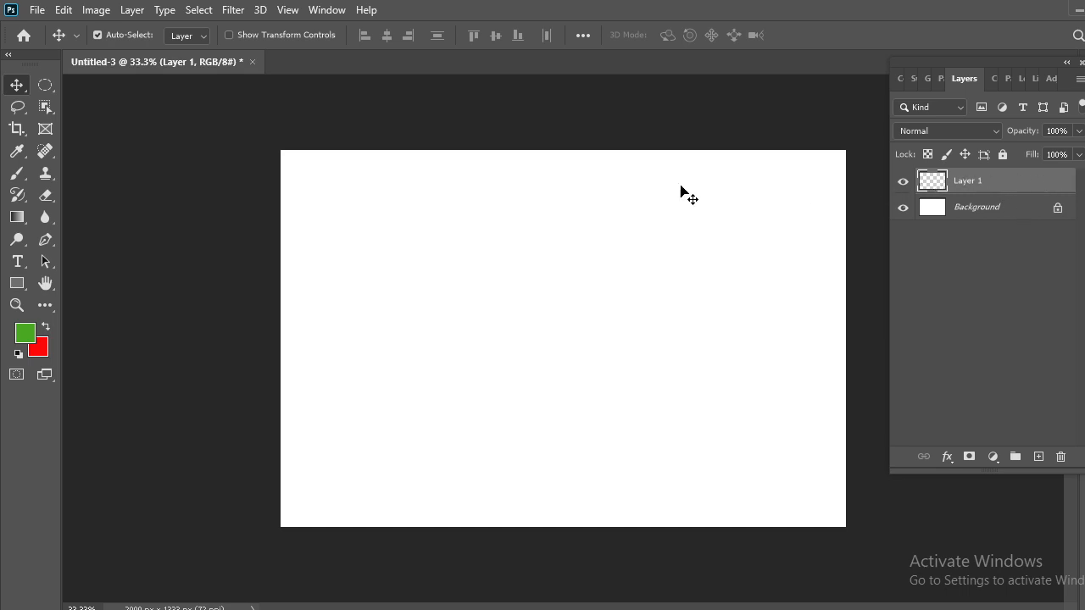
click(42, 90)
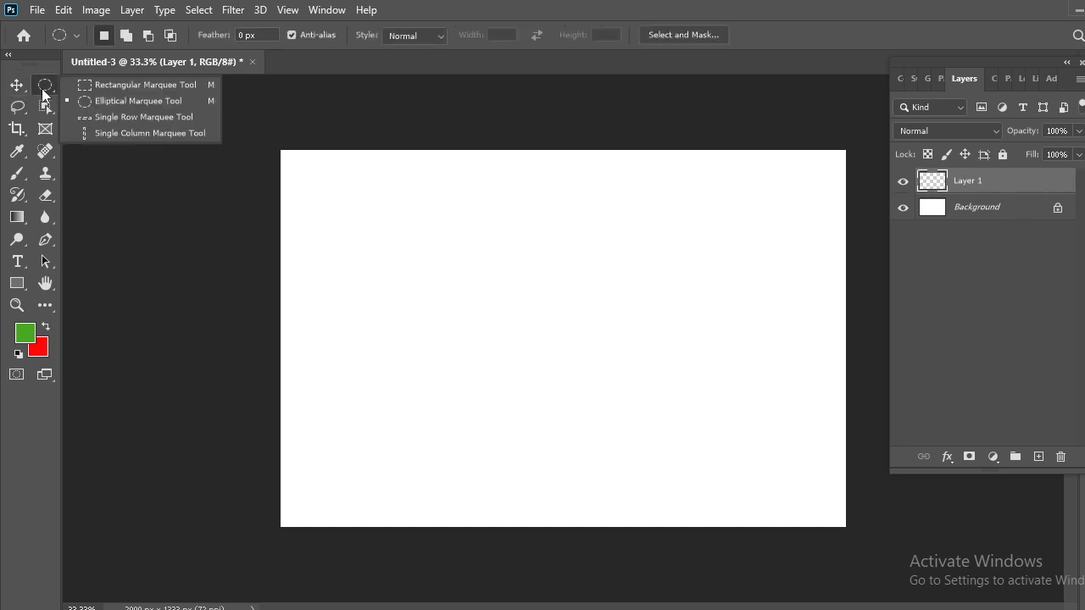
click(84, 86)
drag(402, 225, 668, 388)
click(666, 388)
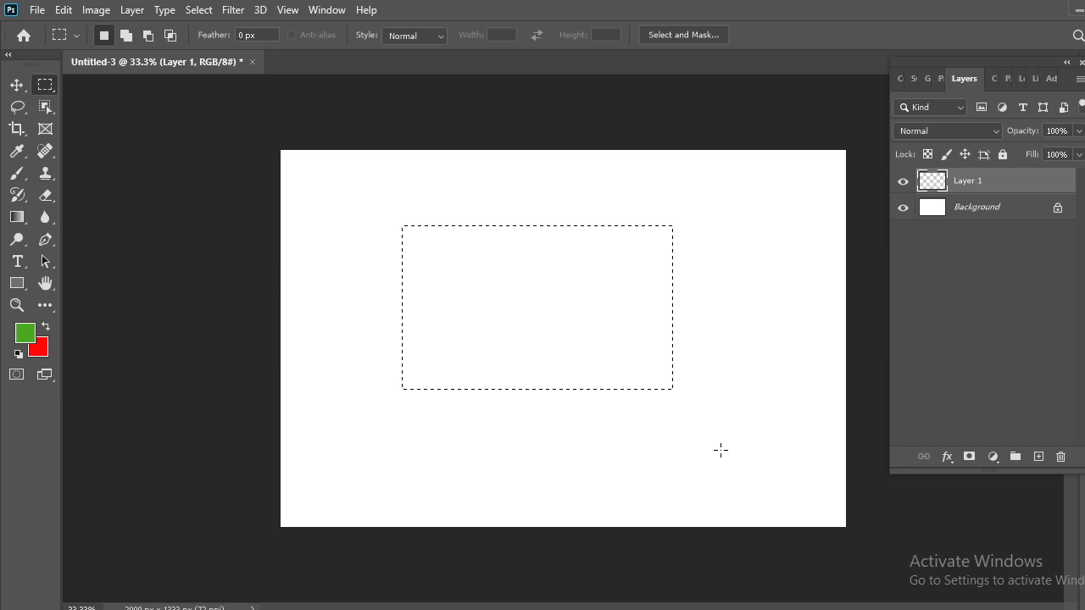
Fill the rectangular selection on Layer 1 with the green foreground colour and clear the selection.
key(alt+BackSpace)
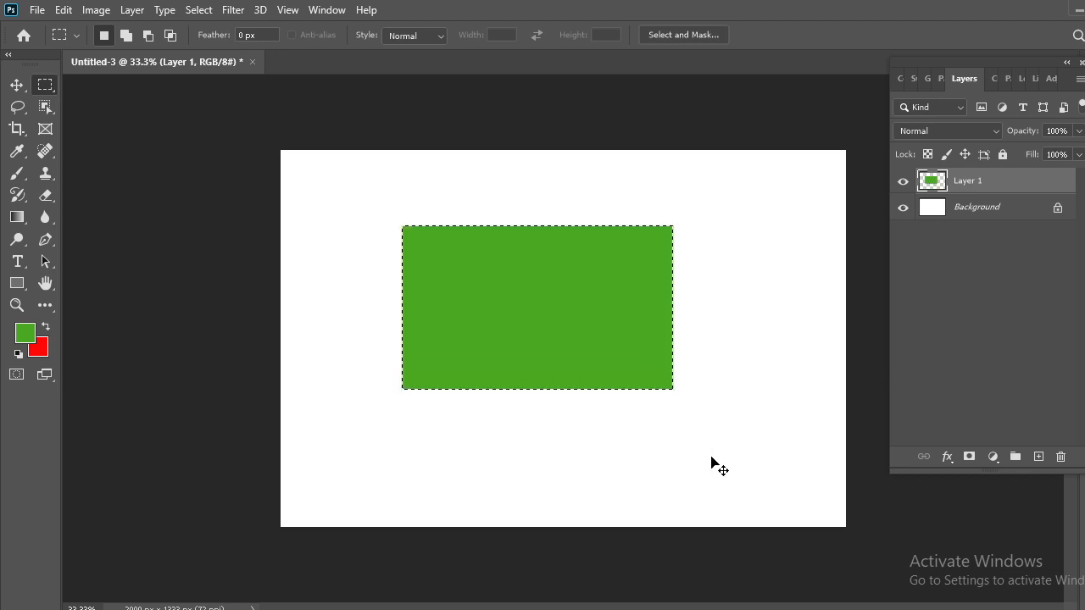
key(ctrl+d)
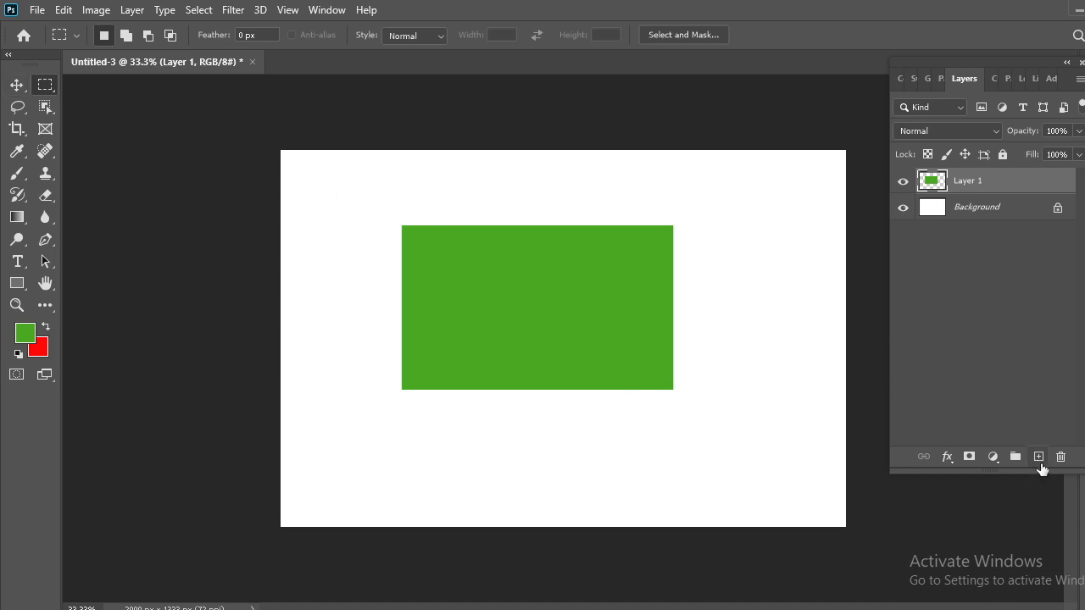
Lengthen the Layers panel, shift it slightly down and to the left, and add a new blank layer above Layer 1.
drag(1008, 472, 1017, 536)
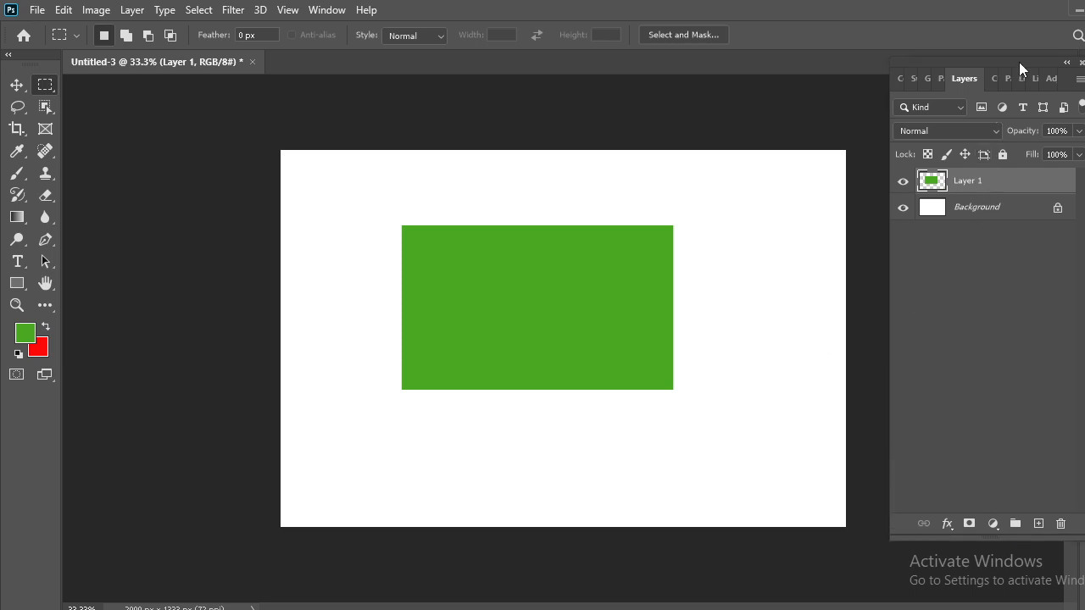
drag(1018, 62, 1004, 81)
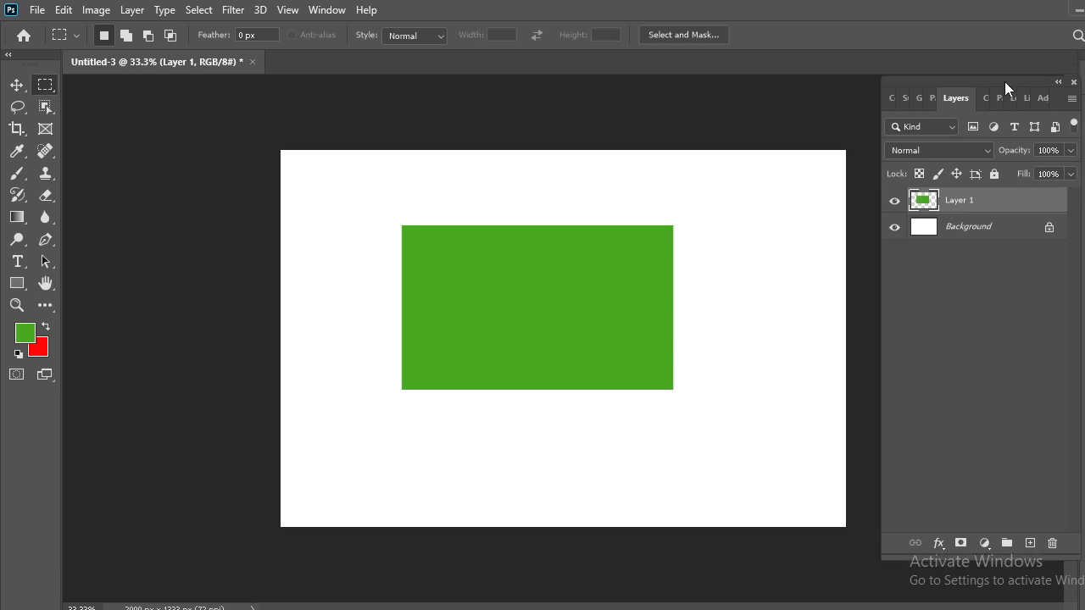
click(1029, 543)
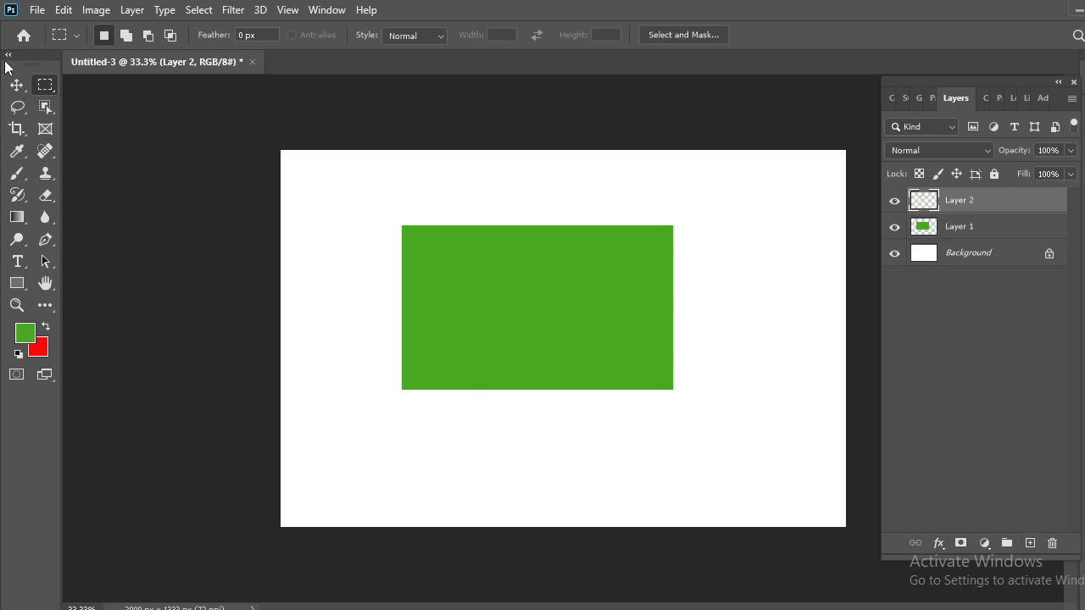
Draw a circular selection with the Elliptical Marquee over the green rectangle, fill it with the red background colour, and deselect.
right_click(42, 85)
click(85, 111)
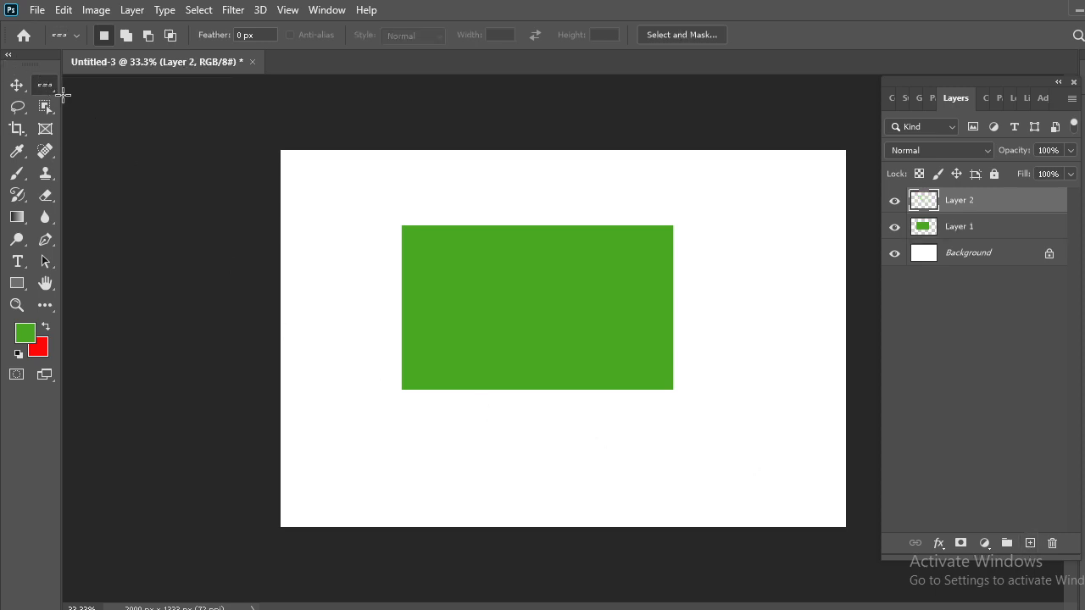
right_click(46, 90)
click(101, 103)
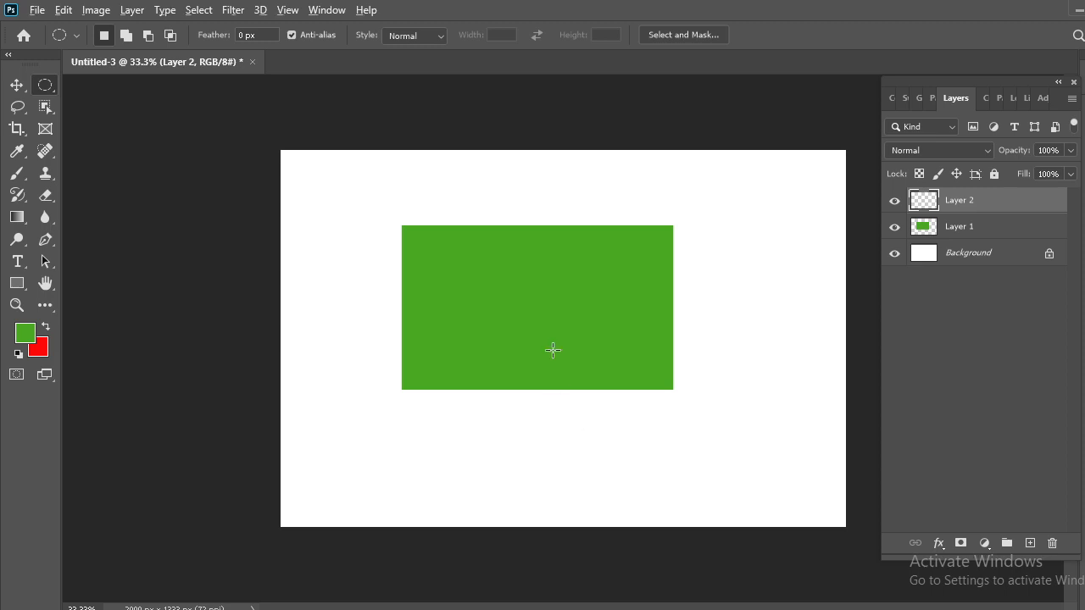
drag(512, 283, 574, 329)
key(ctrl+BackSpace)
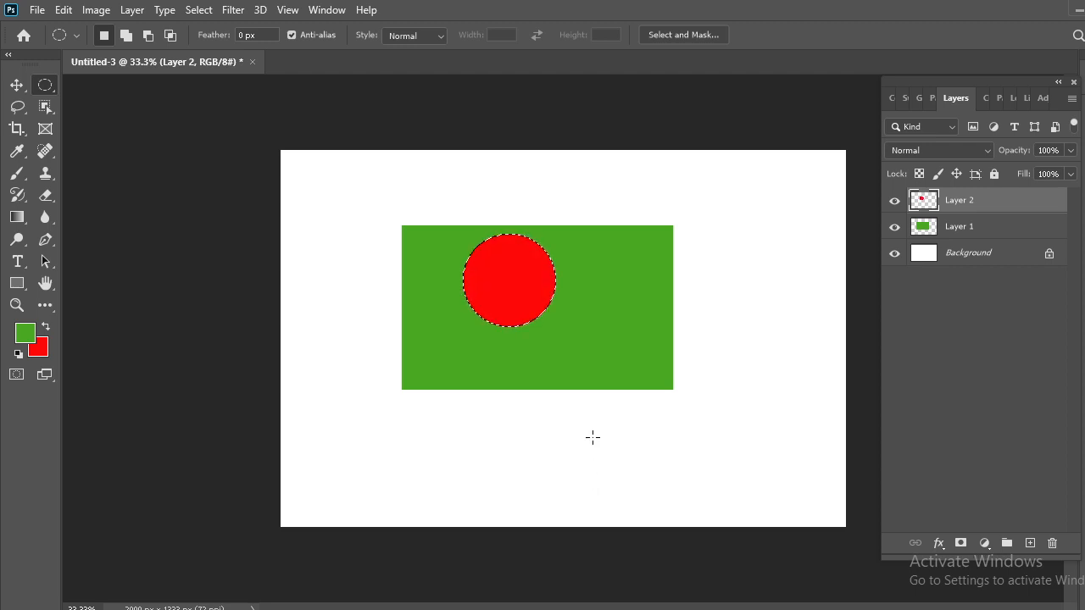
key(ctrl+d)
Move the red circle to the vertical middle of the green rectangle, slightly left of its centre.
click(17, 85)
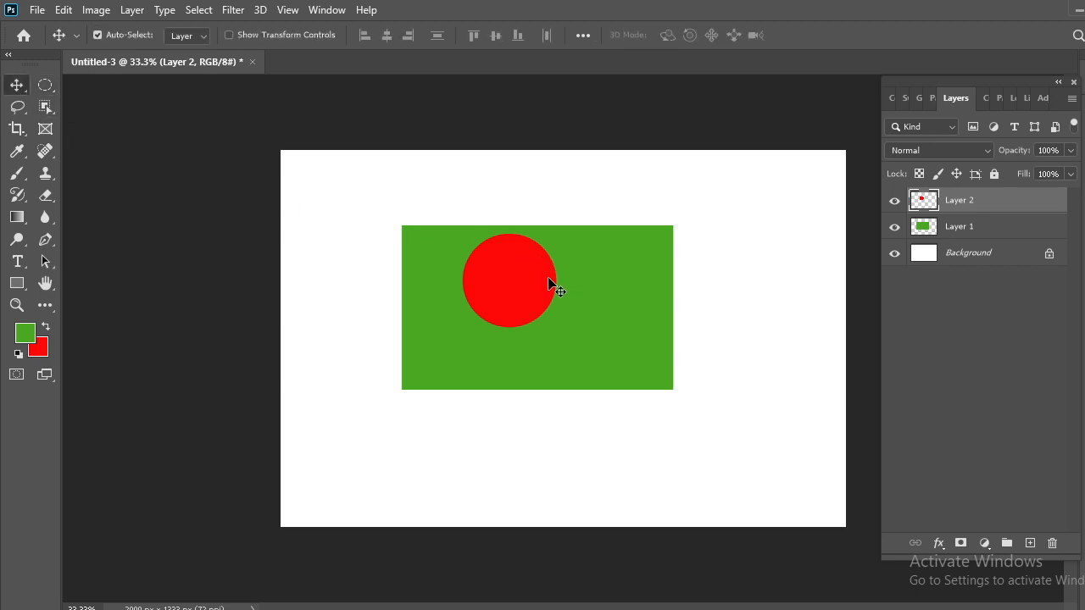
mouse_move(549, 282)
mouse_down()
mouse_move(562, 305)
mouse_move(531, 282)
mouse_up()
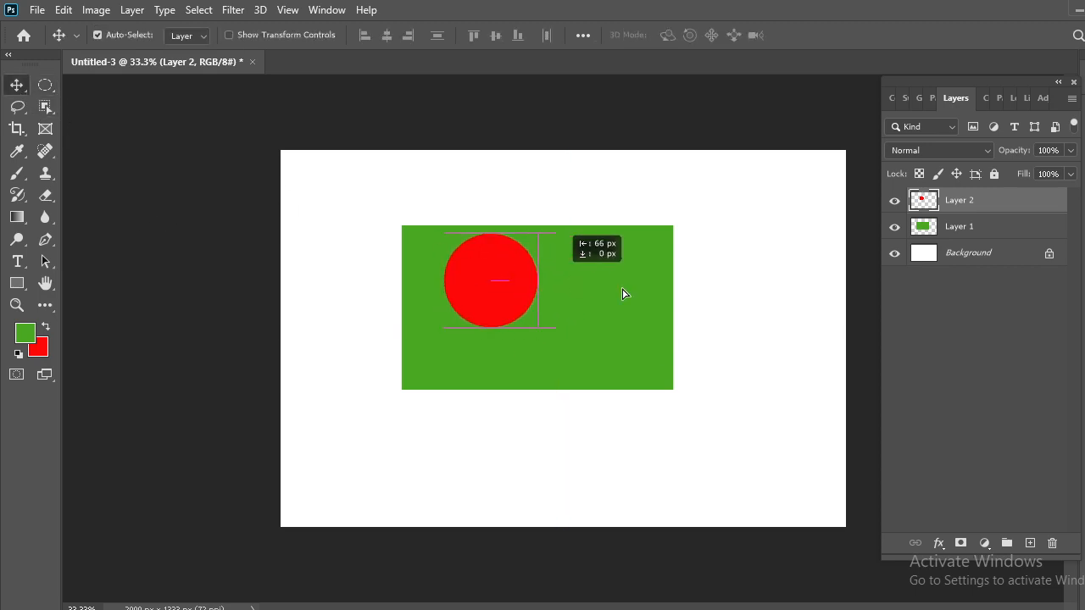
drag(623, 293, 553, 299)
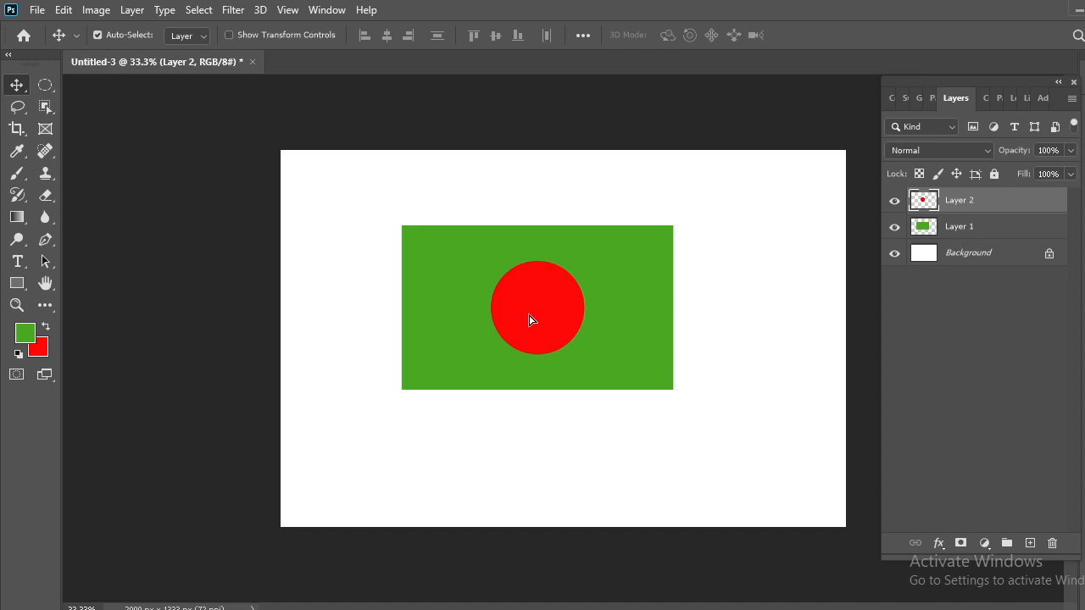
drag(530, 317, 533, 315)
drag(542, 289, 529, 293)
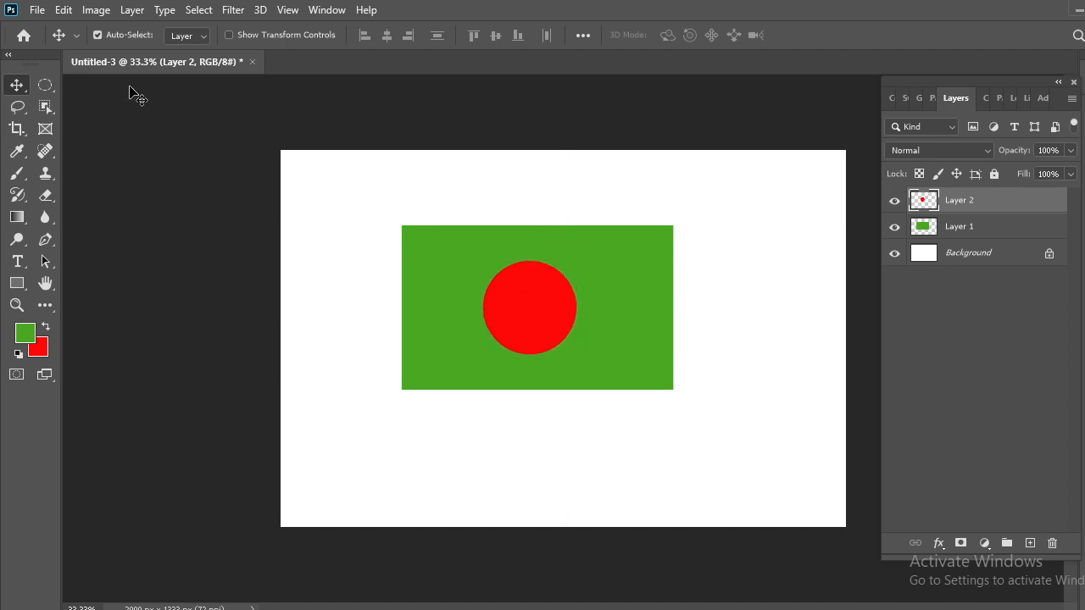
click(45, 85)
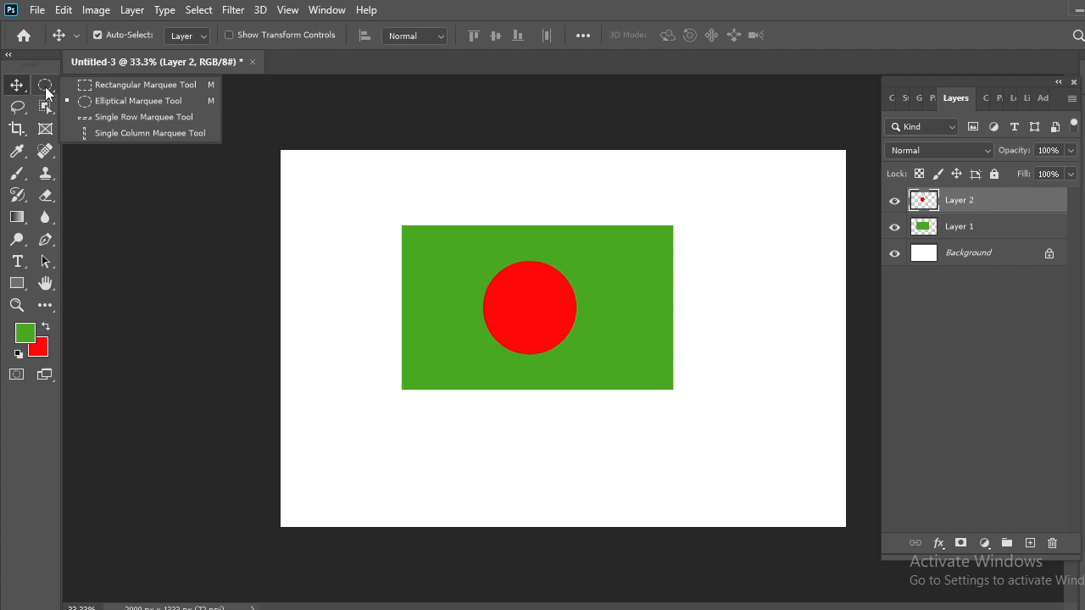
click(102, 117)
drag(360, 215, 383, 281)
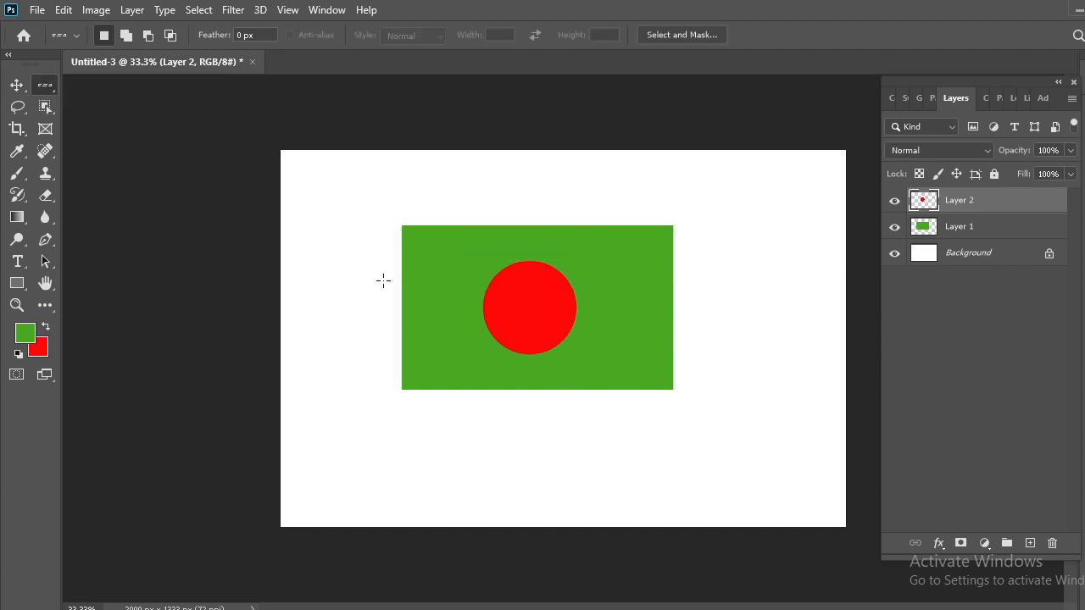
Draw a tall, narrow rectangular marquee selection beside the green rectangle's left edge, reaching almost to the canvas's lower edge.
click(47, 85)
click(93, 80)
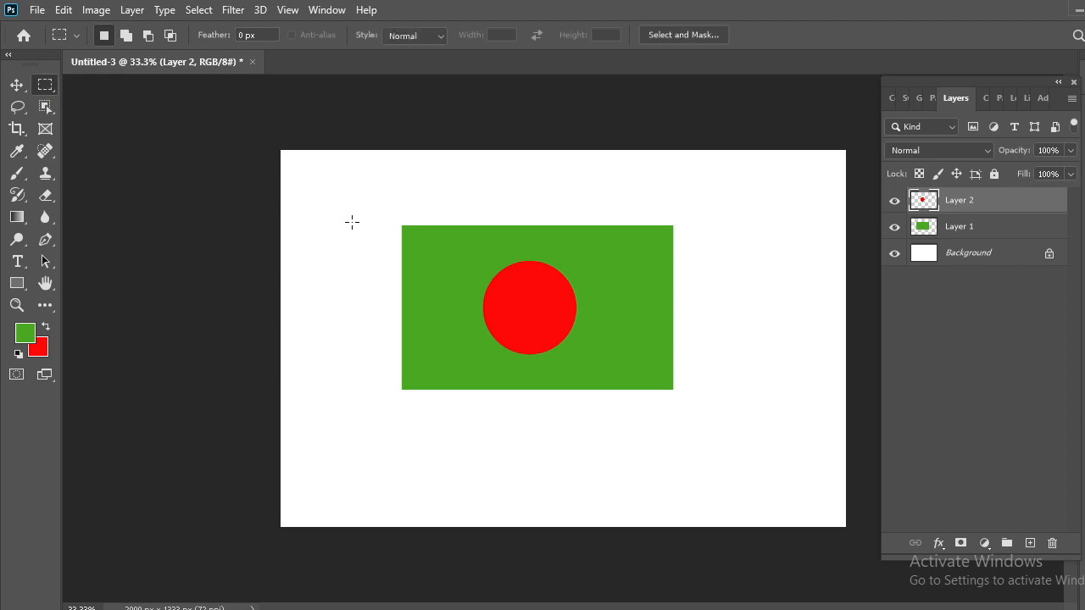
drag(353, 223, 372, 513)
Set the foreground colour to a dark grey and fill the narrow selection with it on Layer 2 as a flagpole.
click(25, 333)
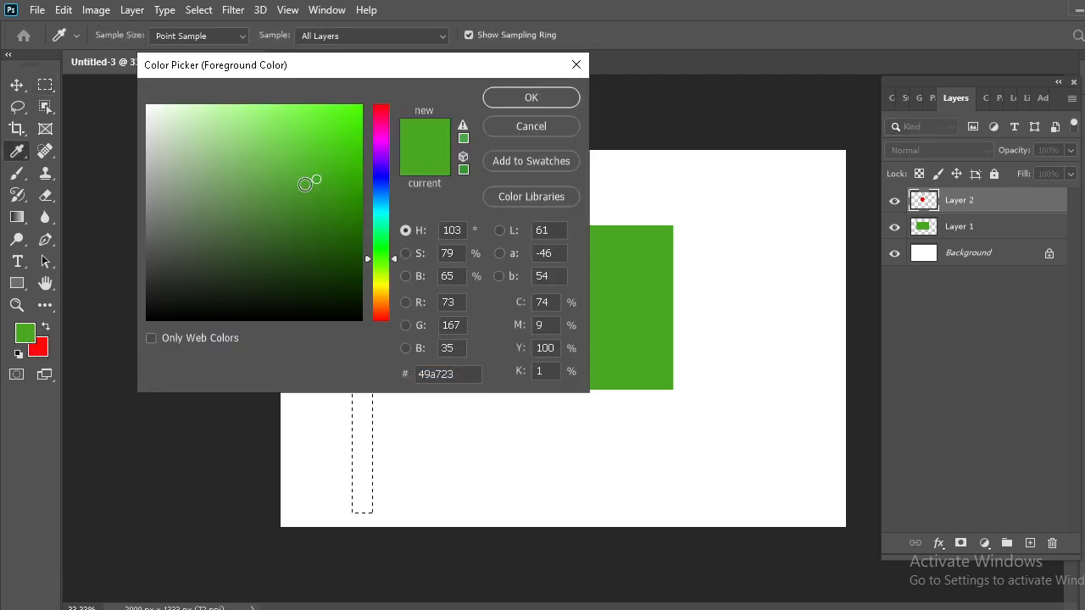
mouse_move(305, 184)
mouse_down()
mouse_move(223, 245)
mouse_move(159, 262)
mouse_up()
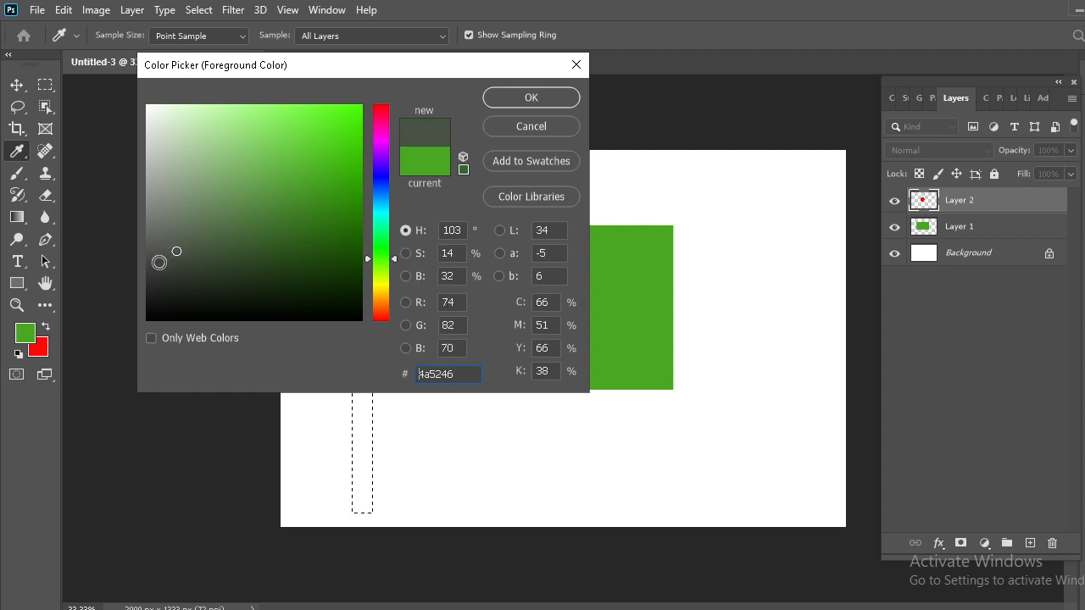
click(517, 100)
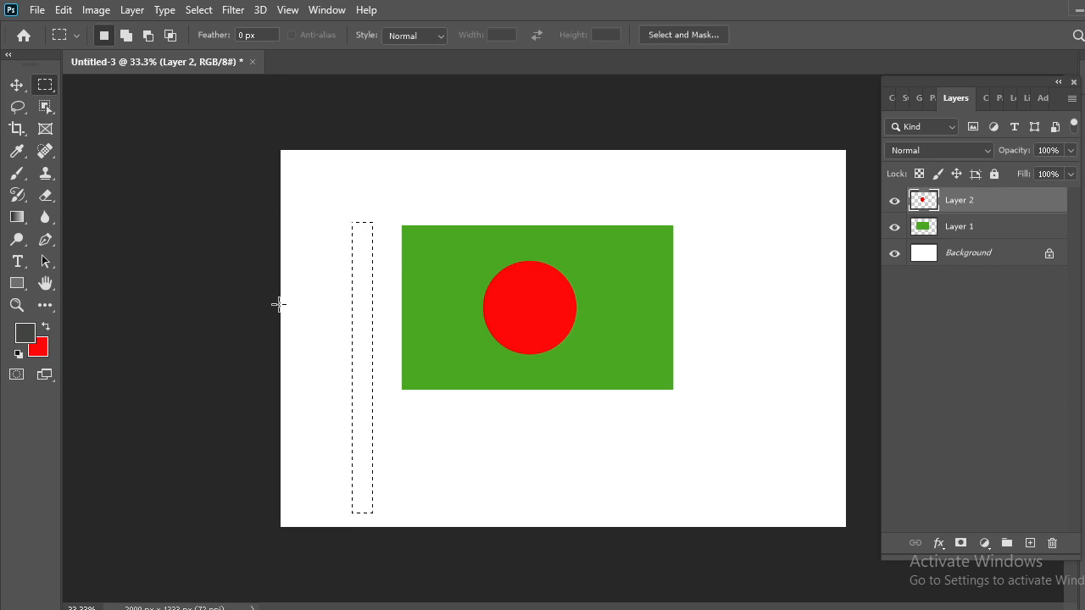
key(ctrl+BackSpace)
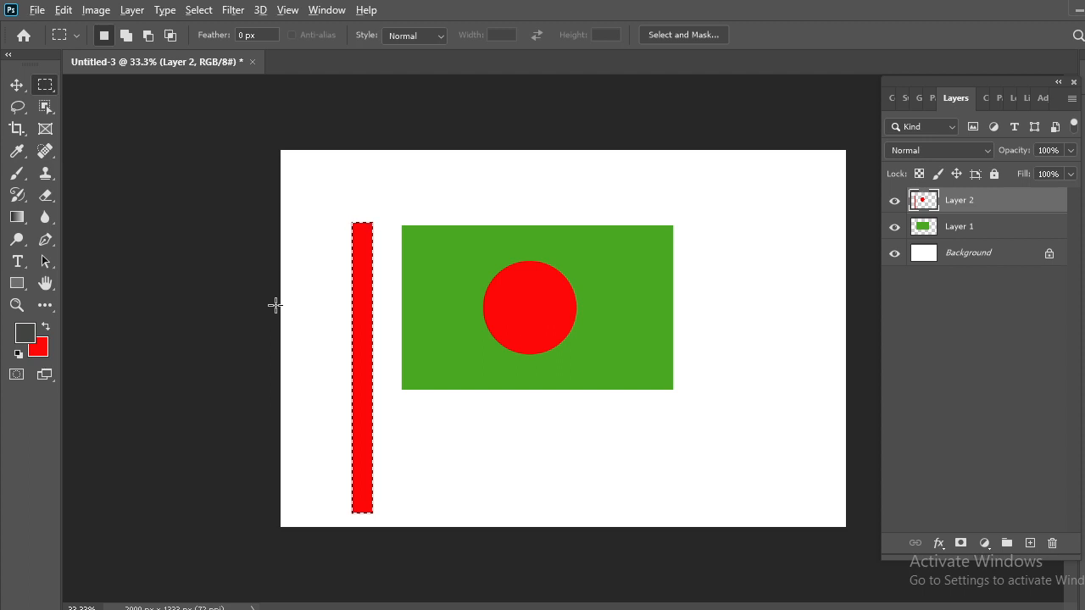
key(alt+BackSpace)
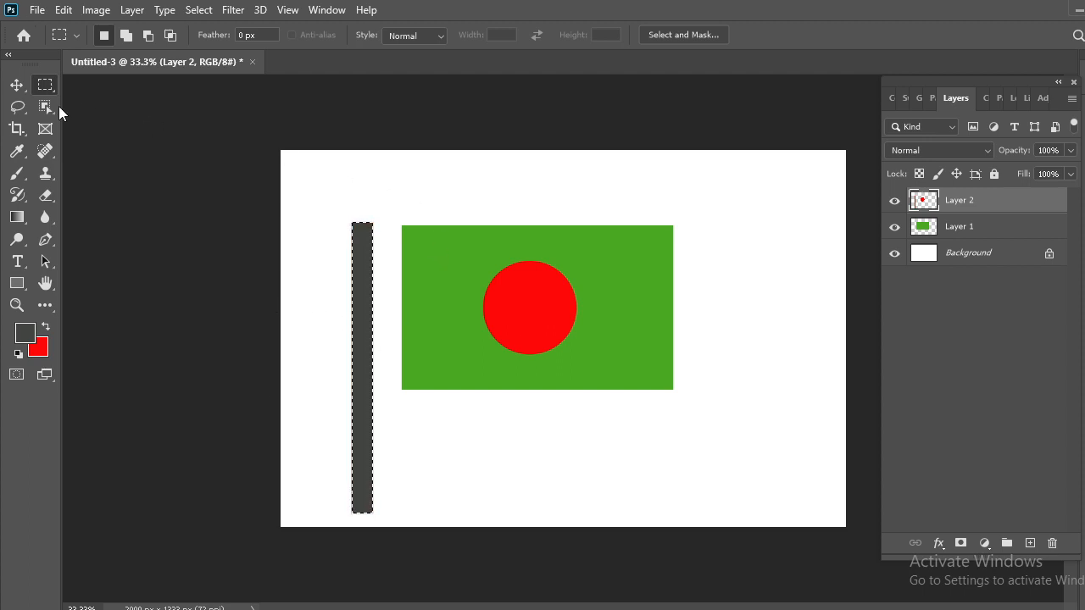
Deselect the grey pole and move Layer 2 slightly right and down, leaving a small gap between pole and green rectangle.
click(17, 85)
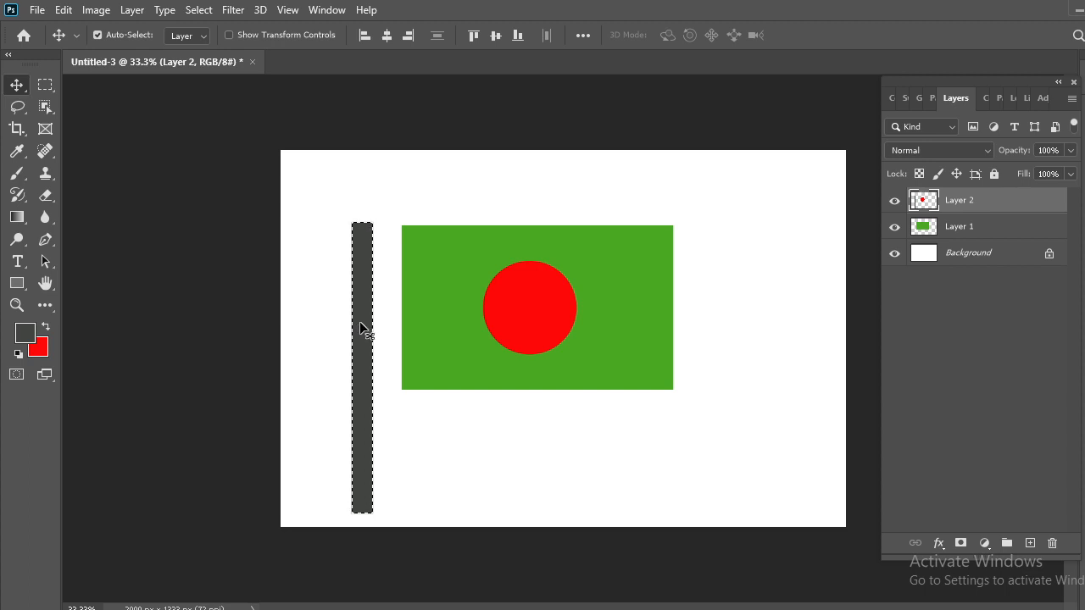
key(ctrl)
key(ctrl+d)
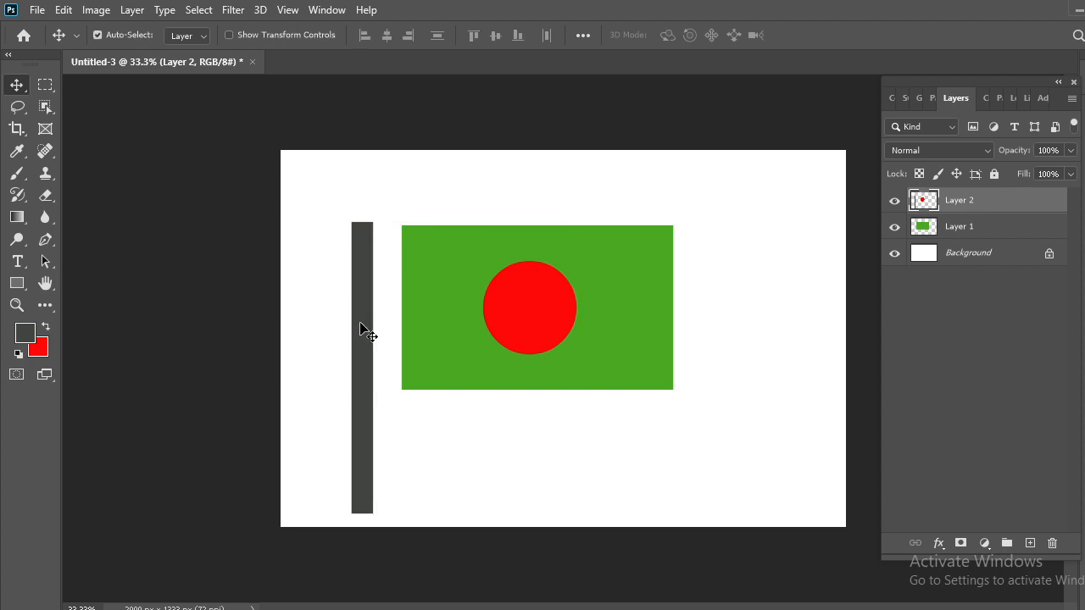
drag(360, 329, 394, 333)
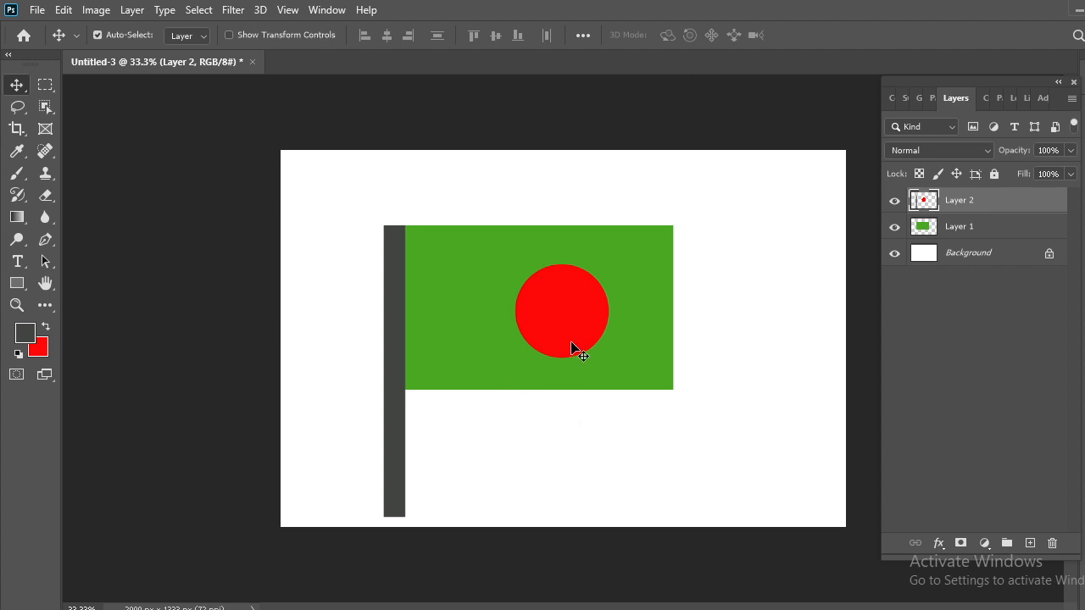
drag(391, 351, 377, 357)
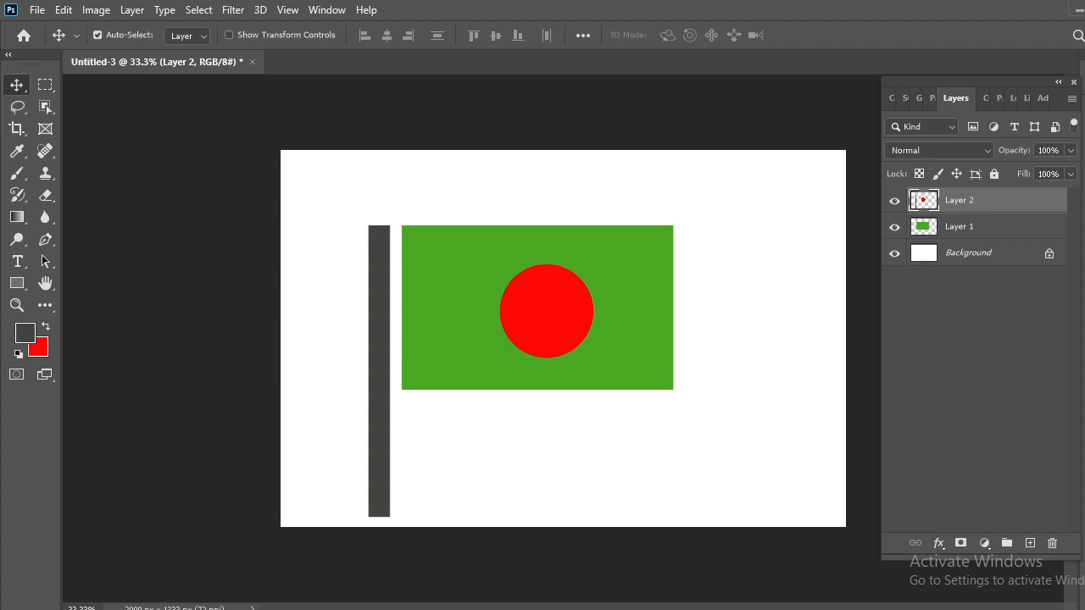
mouse_move(726, 599)
click(726, 576)
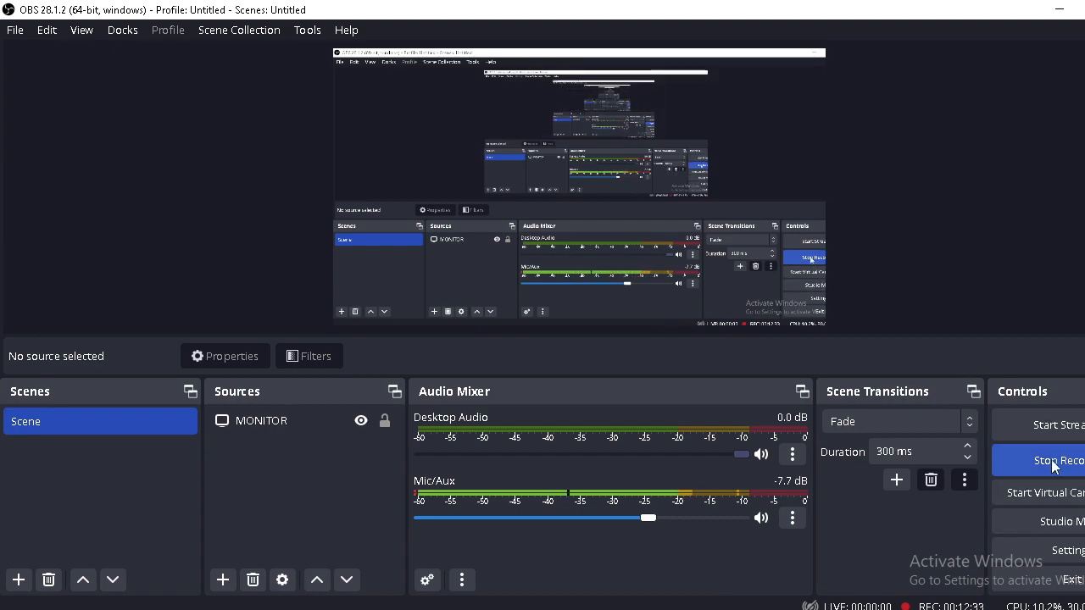